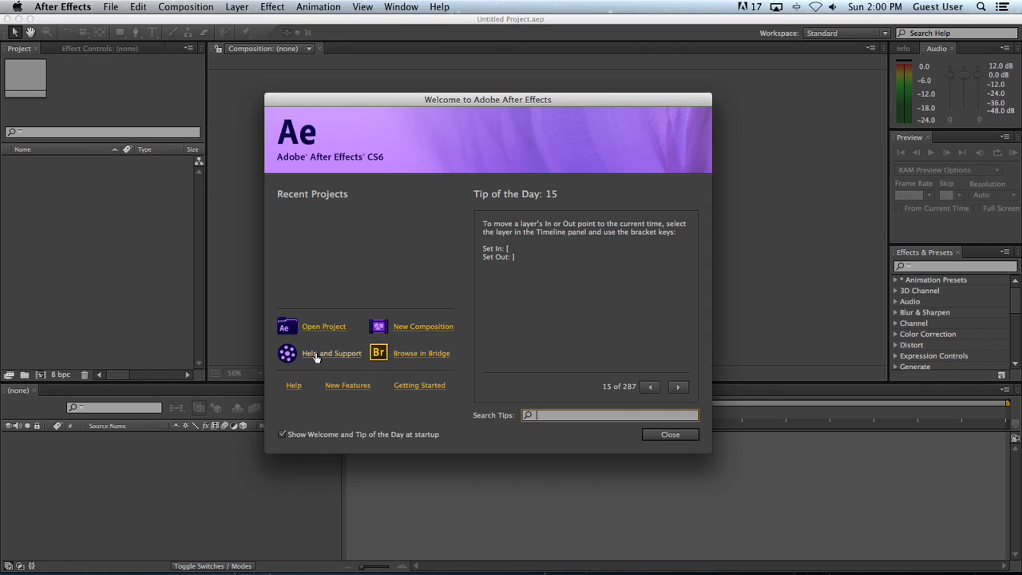
Browse several tips of the day in the welcome window and close it.
{"action": "left_click", "coordinate": [649, 388]}
{"action": "left_click", "coordinate": [648, 387]}
{"action": "left_click", "coordinate": [678, 388]}
{"action": "left_click", "coordinate": [678, 387]}
{"action": "left_click", "coordinate": [678, 387]}
{"action": "left_click", "coordinate": [678, 388]}
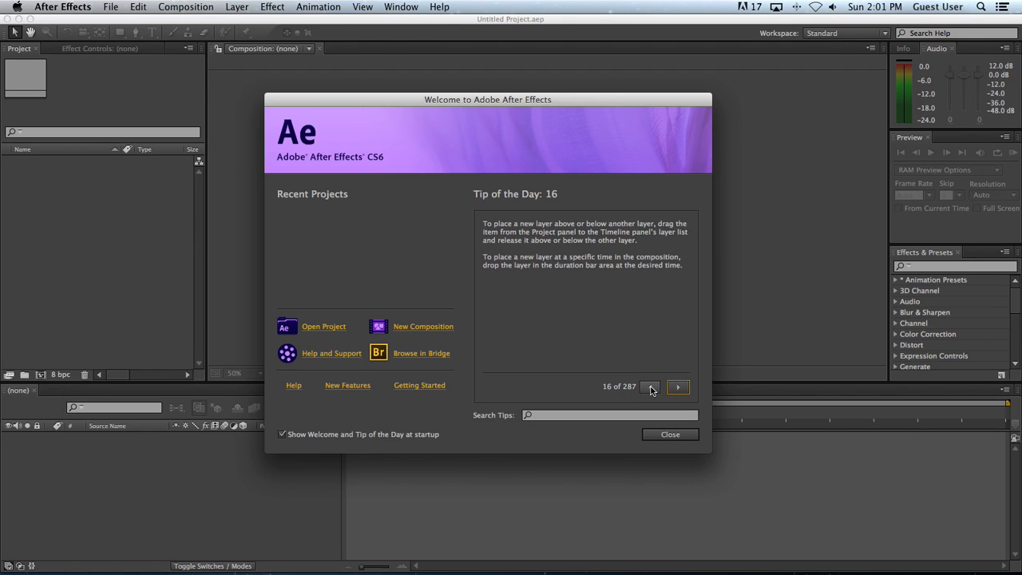
{"action": "left_click", "coordinate": [671, 434]}
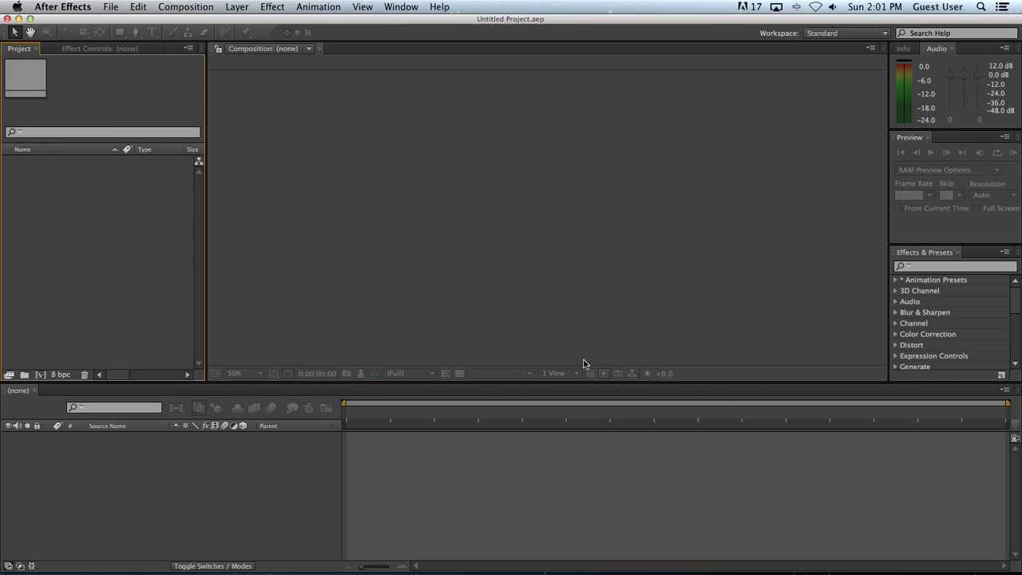
Look over the Composition, Timeline, Project and Effects & Presets panels and the list of effect categories.
{"action": "left_click", "coordinate": [603, 248]}
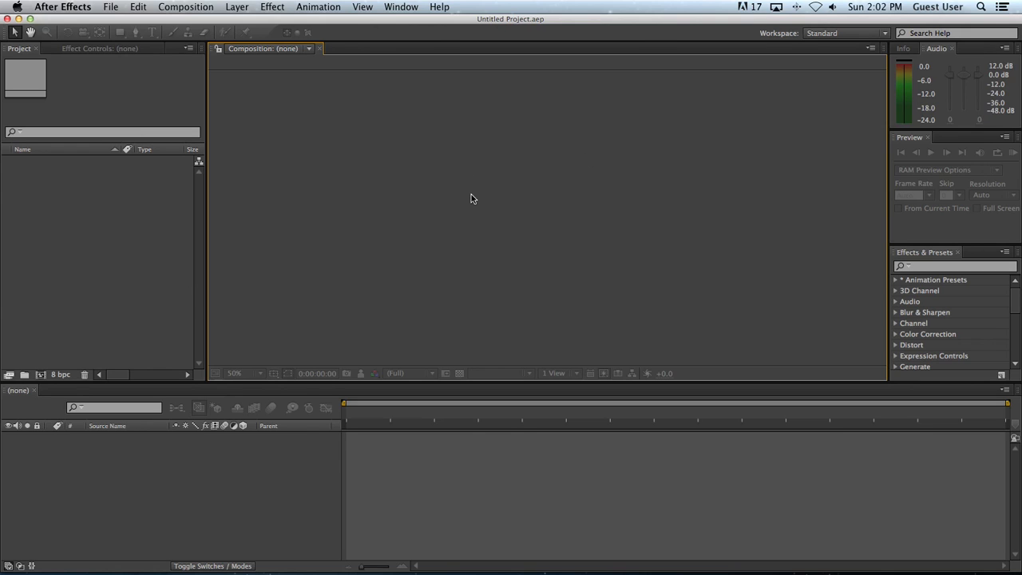
{"action": "left_click", "coordinate": [366, 514]}
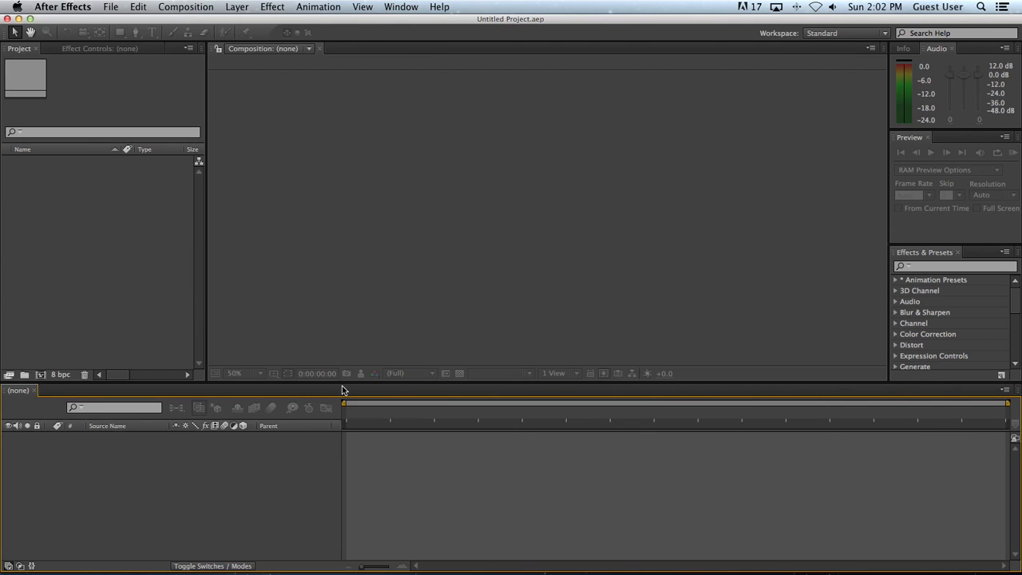
{"action": "left_click", "coordinate": [88, 224]}
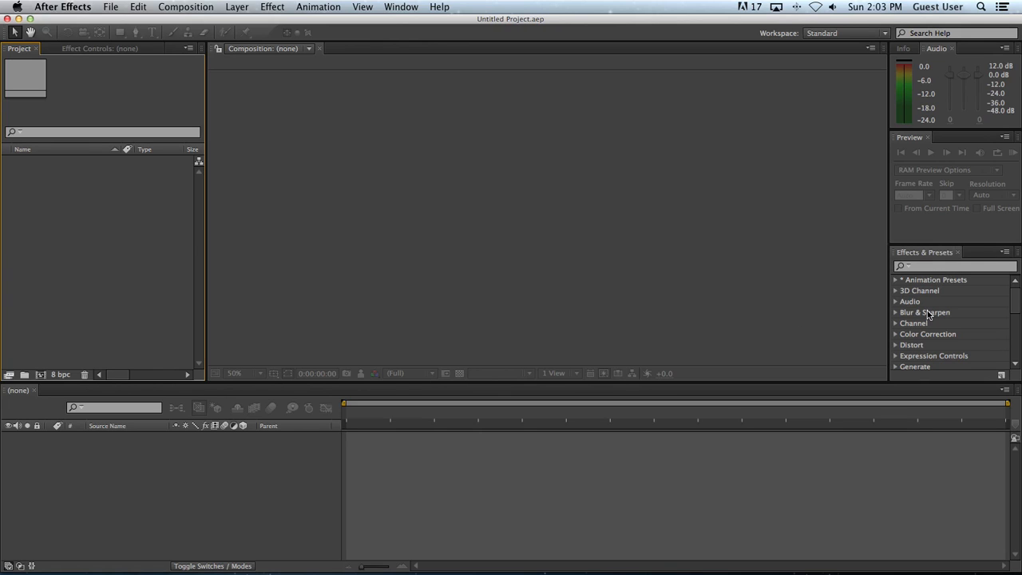
{"action": "left_click", "coordinate": [281, 7]}
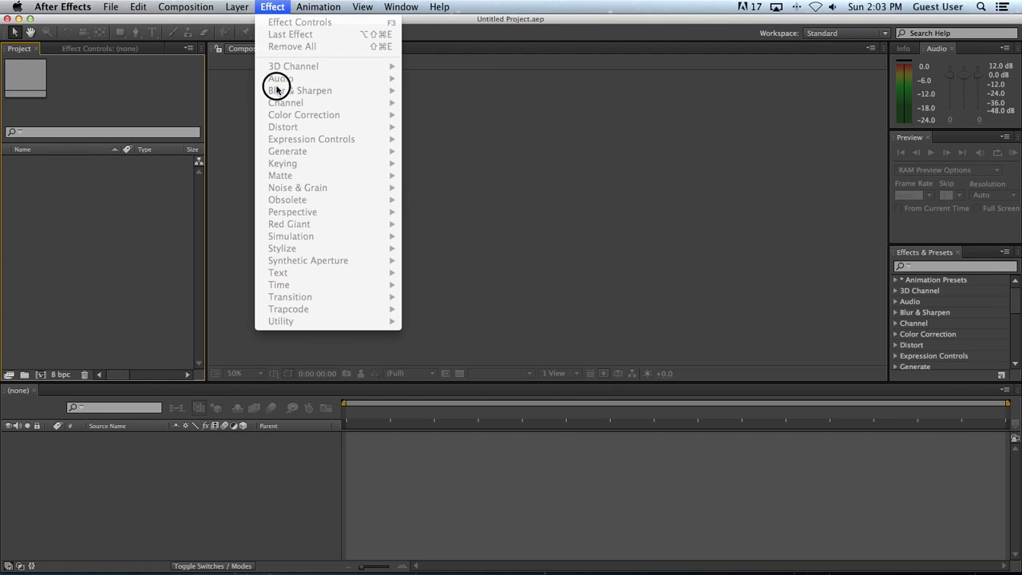
{"action": "left_click", "coordinate": [605, 273]}
{"action": "left_click", "coordinate": [940, 266]}
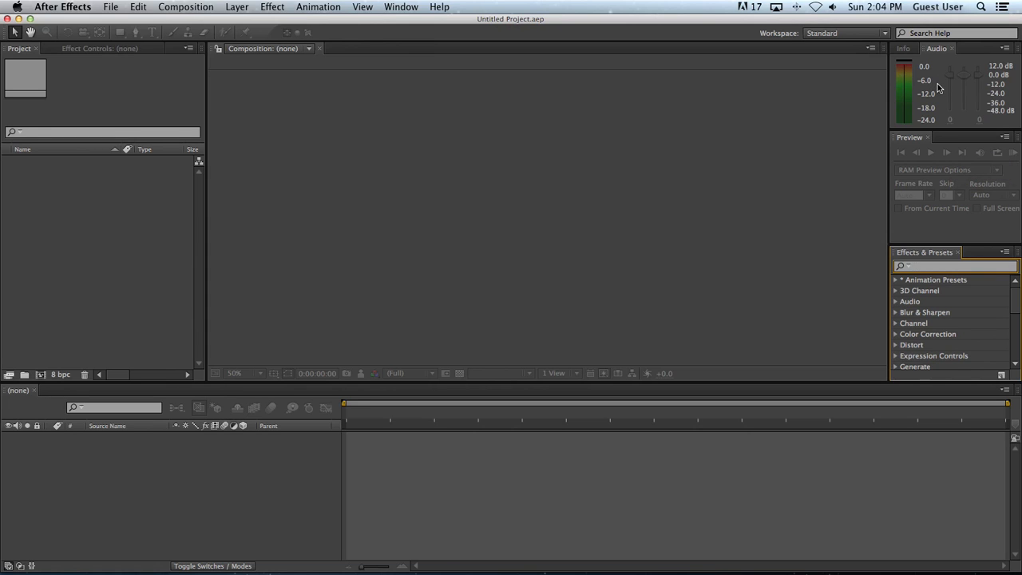
Compare the Audio and Info panels, leaving the Info panel displayed.
{"action": "left_click", "coordinate": [904, 51]}
{"action": "left_click", "coordinate": [938, 50]}
{"action": "left_click", "coordinate": [904, 49]}
{"action": "left_click", "coordinate": [939, 50]}
{"action": "left_click", "coordinate": [903, 49]}
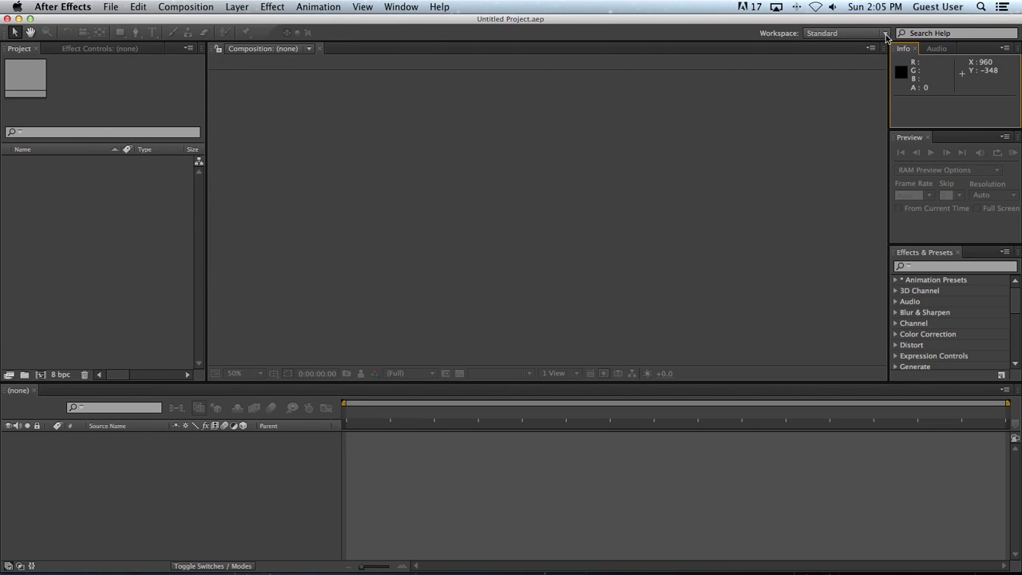
Try the All Panels workspace, restore the Standard workspace, and review the other available workspaces.
{"action": "left_click", "coordinate": [885, 36]}
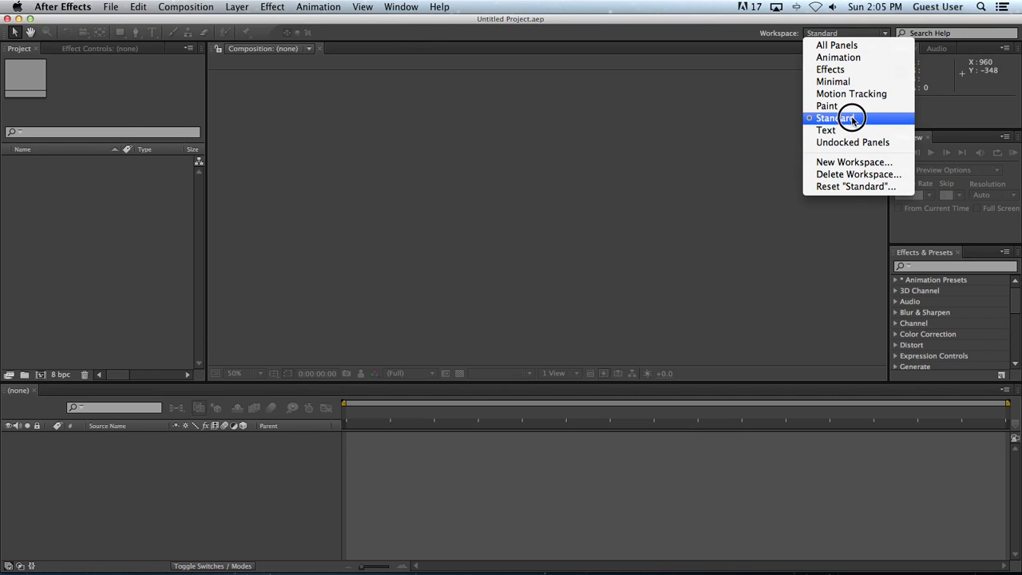
{"action": "left_click", "coordinate": [848, 46]}
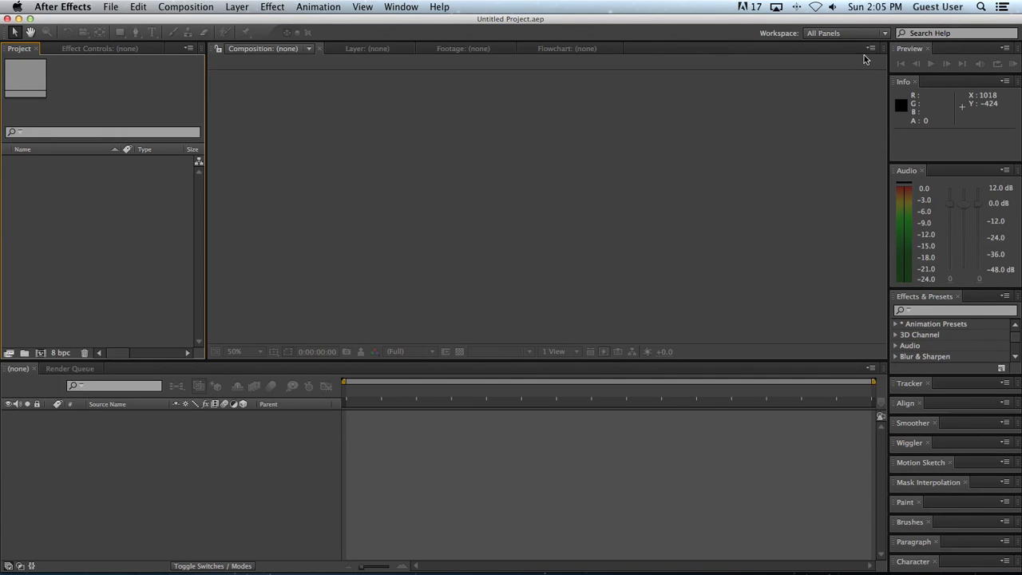
{"action": "left_click", "coordinate": [879, 32]}
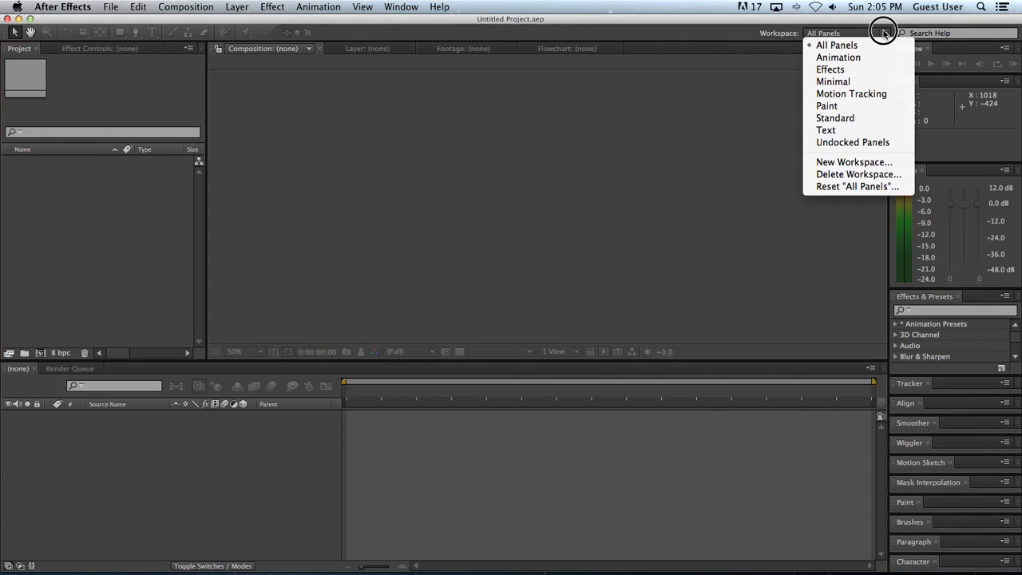
{"action": "left_click", "coordinate": [851, 126]}
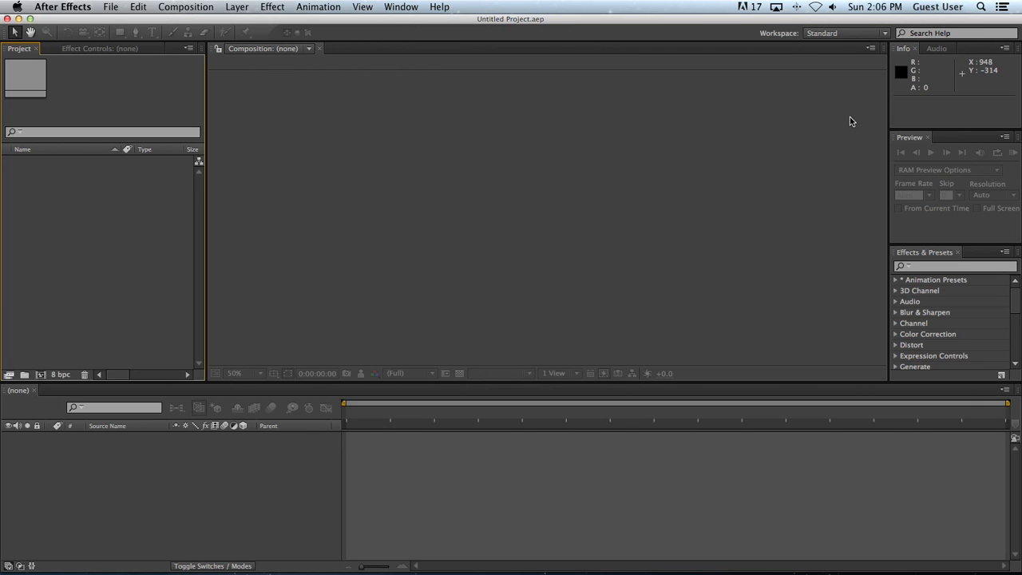
{"action": "left_click", "coordinate": [884, 33]}
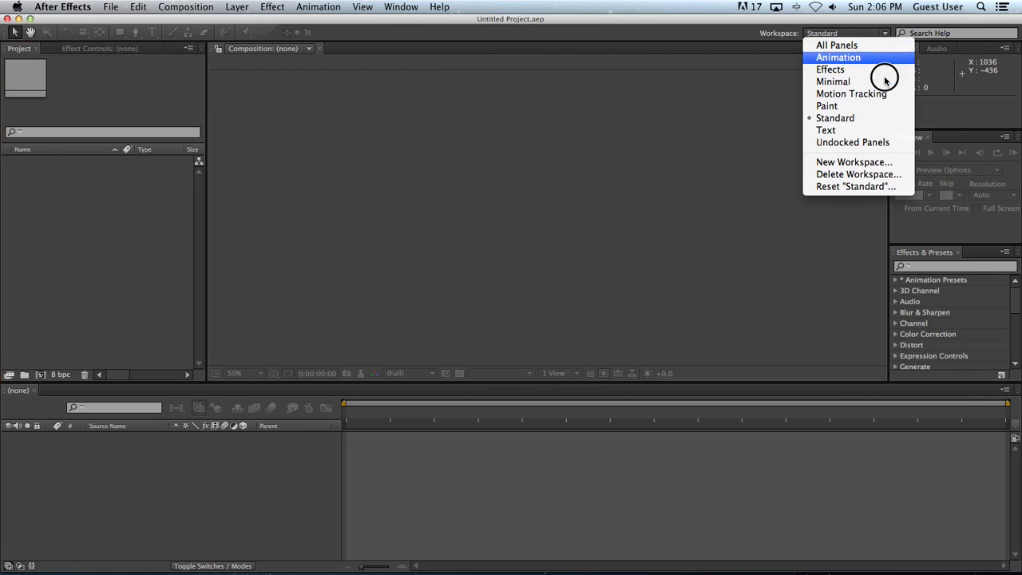
{"action": "left_click", "coordinate": [613, 160]}
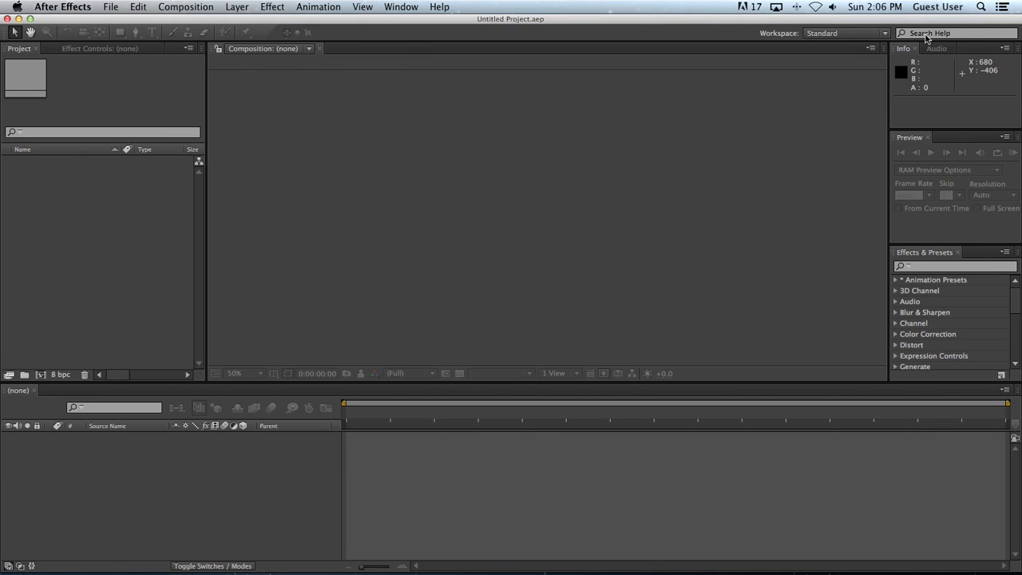
View the empty Effect Controls panel and return to the Project panel.
{"action": "left_click", "coordinate": [682, 26]}
{"action": "left_click", "coordinate": [80, 49]}
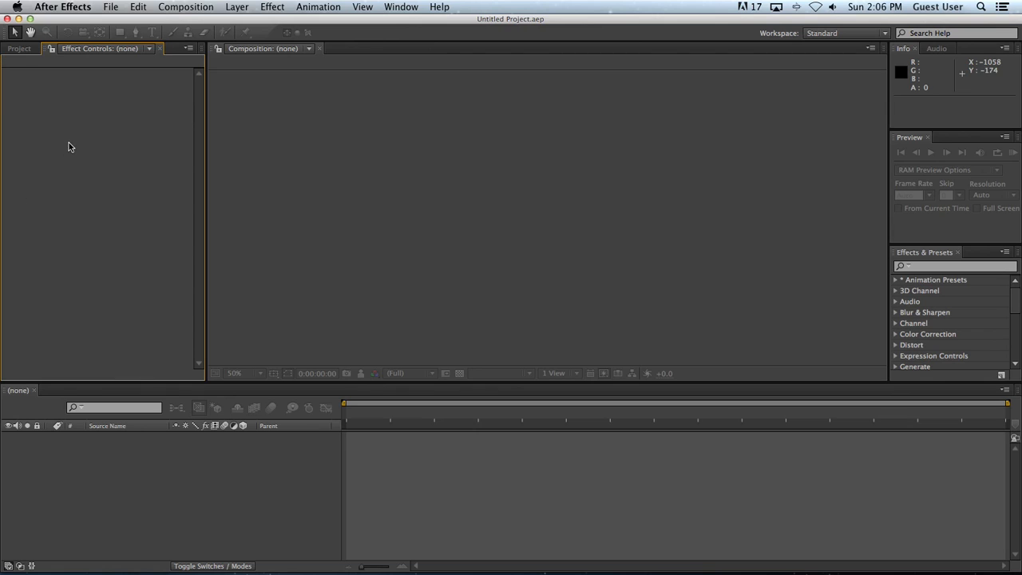
{"action": "left_click", "coordinate": [28, 50]}
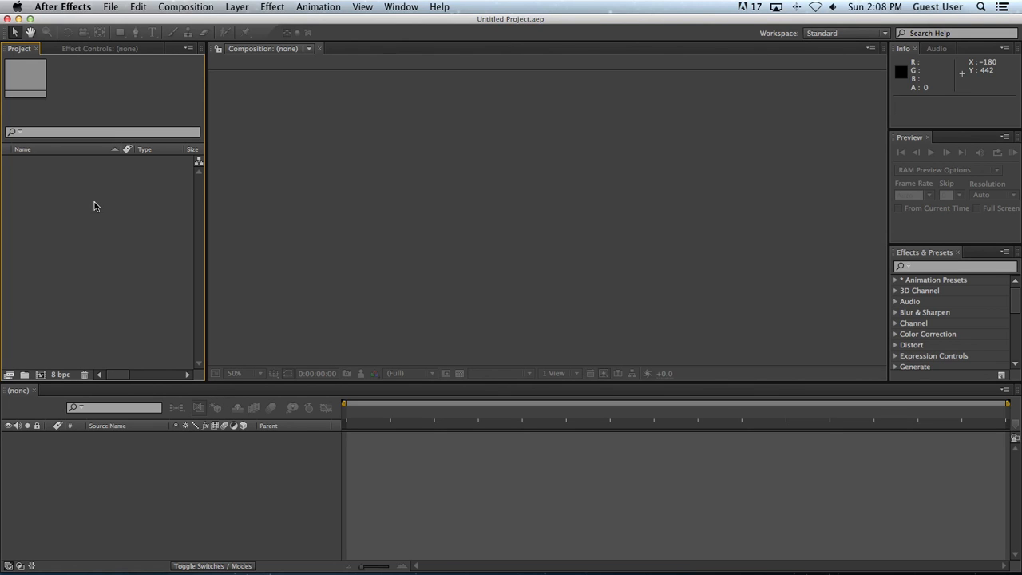
{"action": "left_click", "coordinate": [189, 7]}
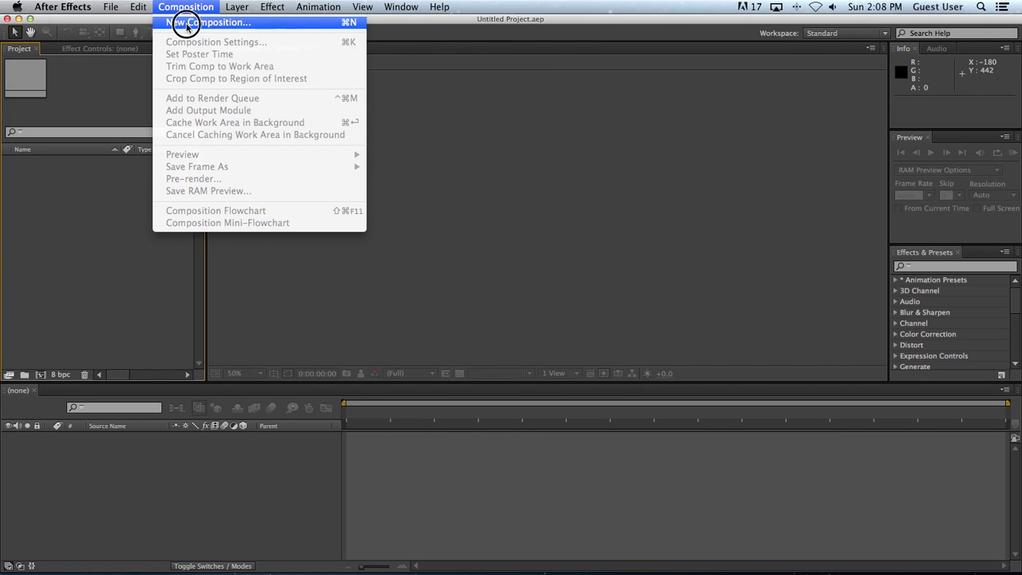
{"action": "left_click", "coordinate": [186, 24]}
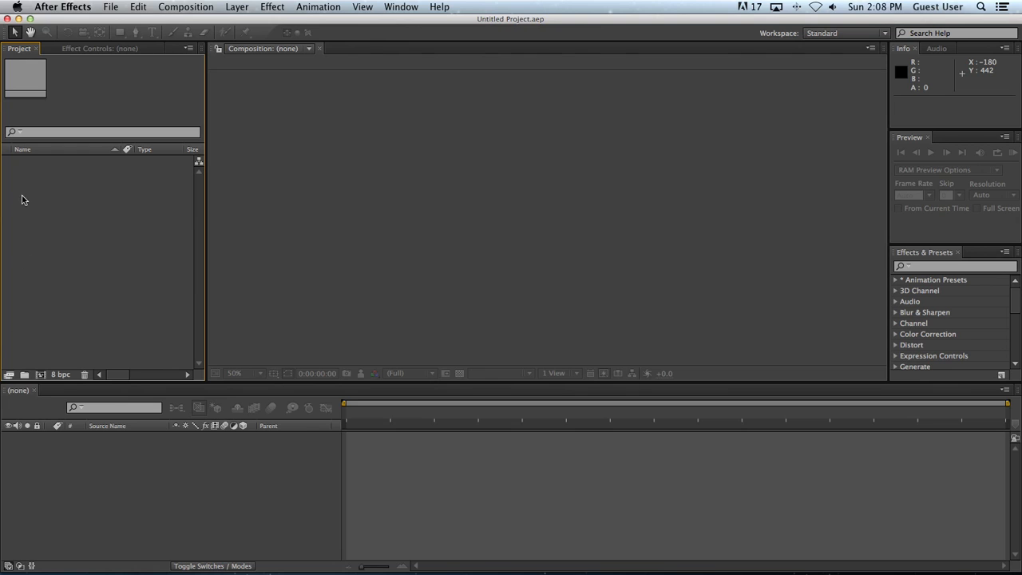
{"action": "right_click", "coordinate": [42, 224]}
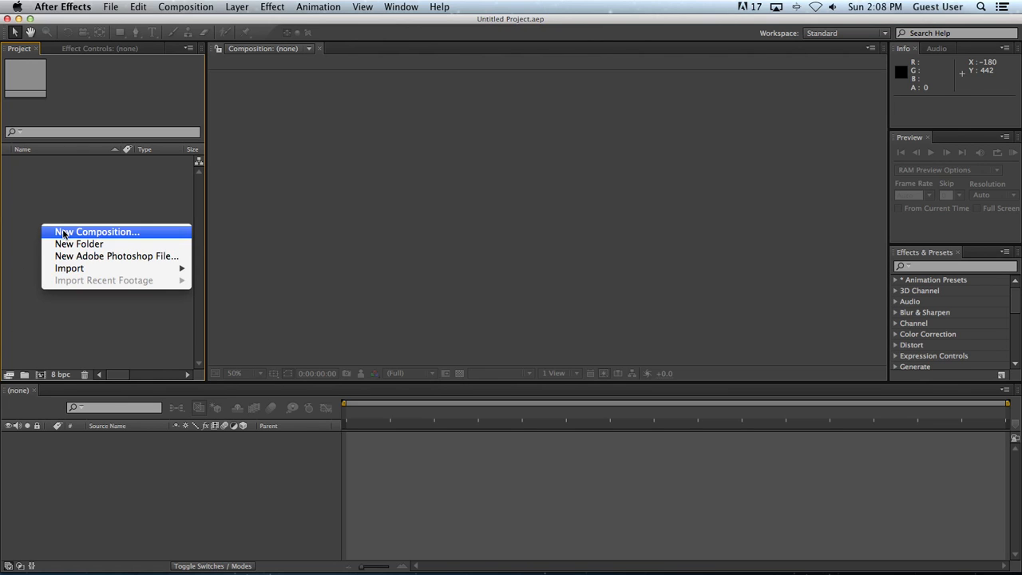
{"action": "left_click", "coordinate": [62, 209]}
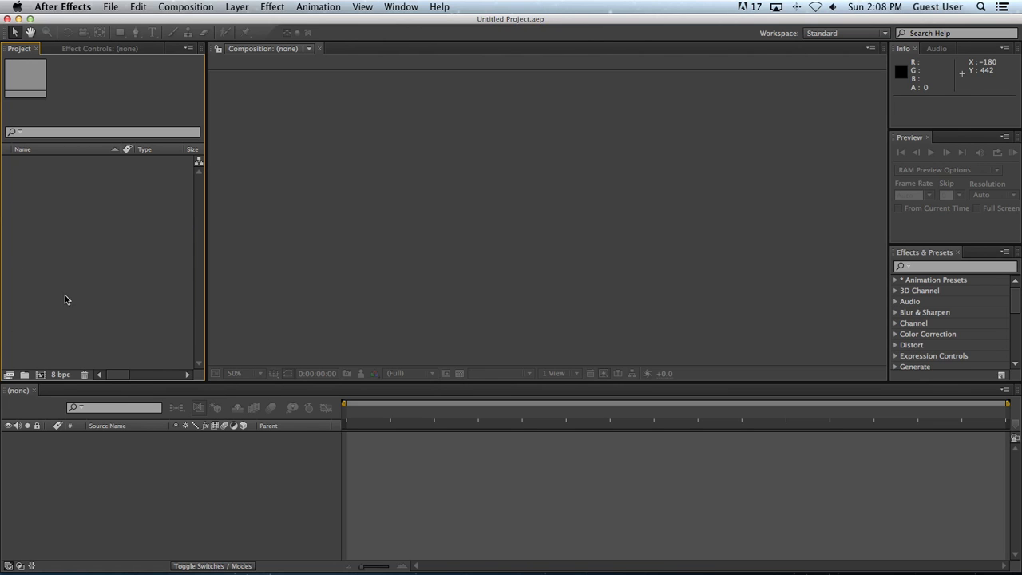
Start a new composition from the Project panel and name it Tutorial.
{"action": "left_click", "coordinate": [39, 375]}
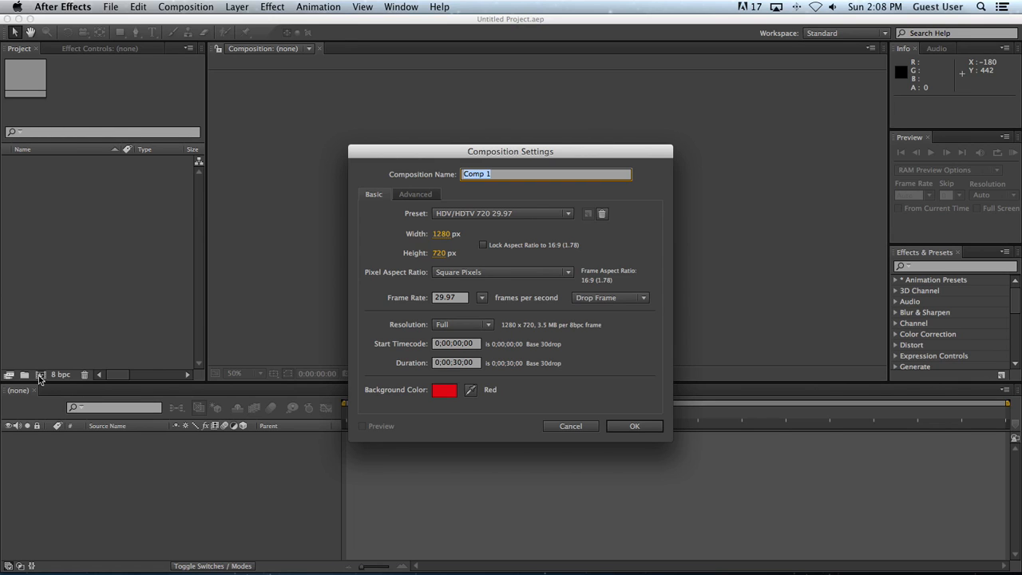
{"action": "double_click", "coordinate": [503, 175]}
{"action": "type", "text": "Tutorial"}
{"action": "left_click_drag", "start_coordinate": [395, 154], "coordinate": [395, 136]}
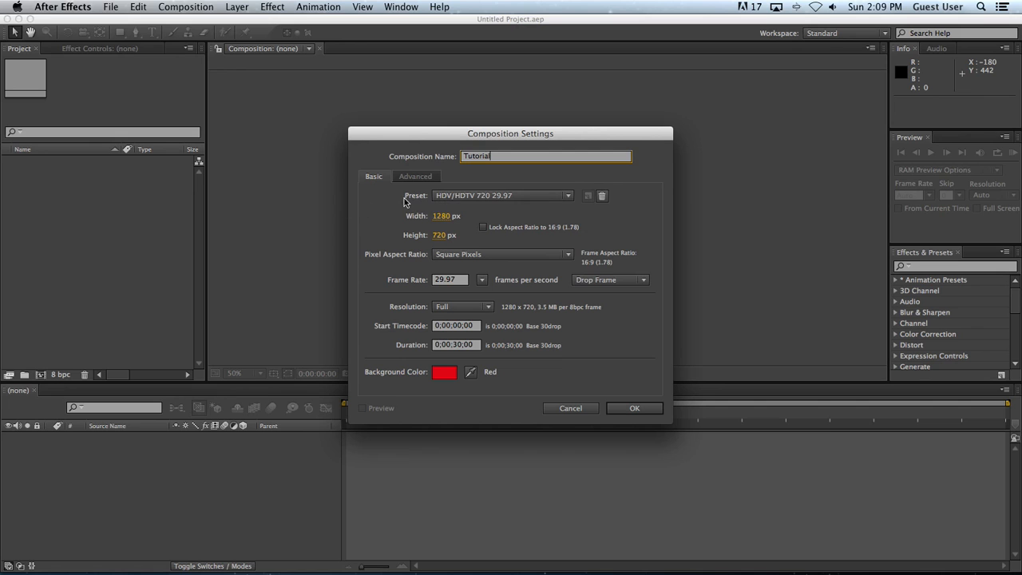
Review the available composition presets and pixel aspect ratio options.
{"action": "left_click", "coordinate": [569, 196]}
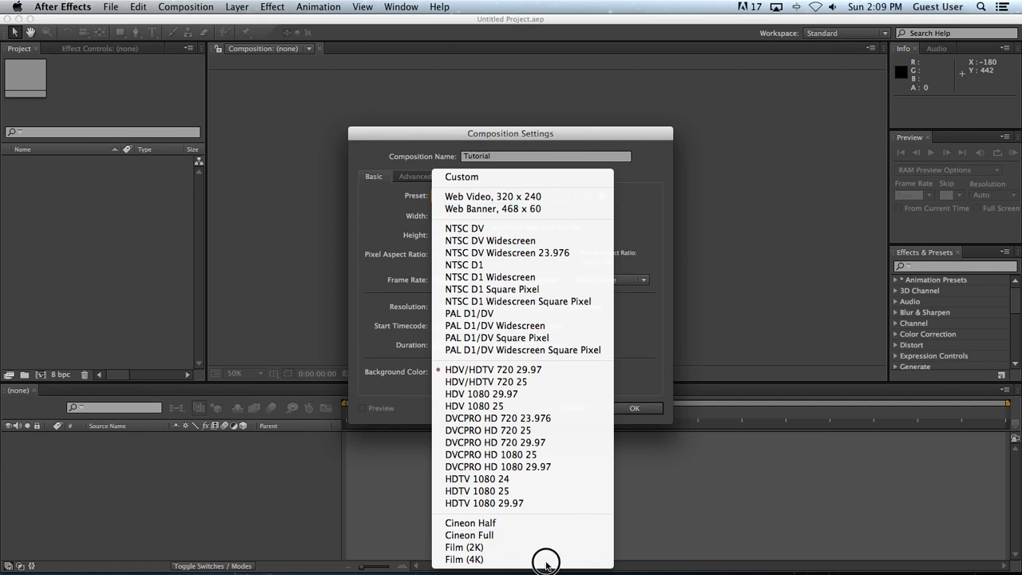
{"action": "left_click", "coordinate": [655, 196]}
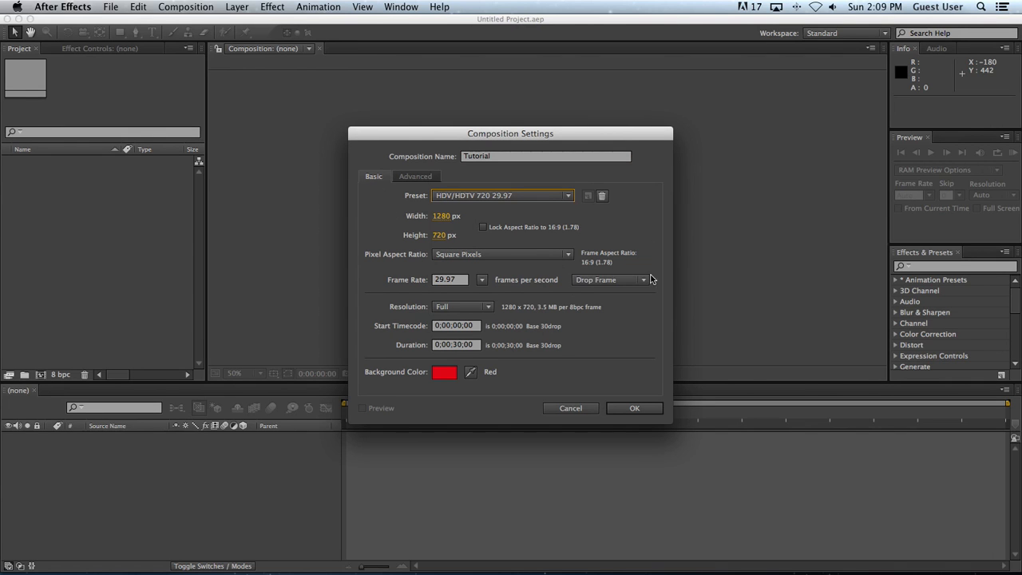
{"action": "left_click", "coordinate": [479, 197]}
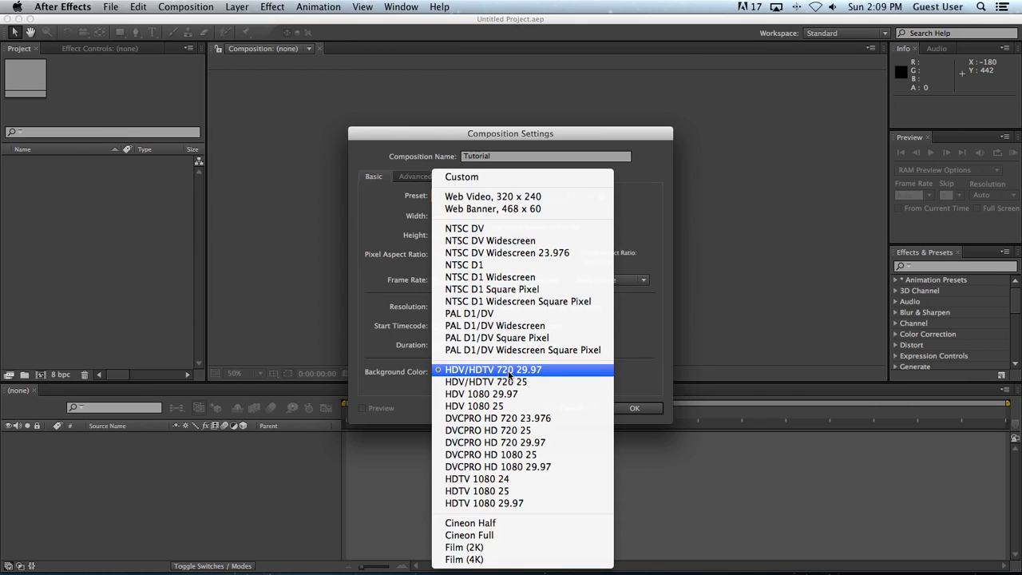
{"action": "left_click", "coordinate": [364, 206]}
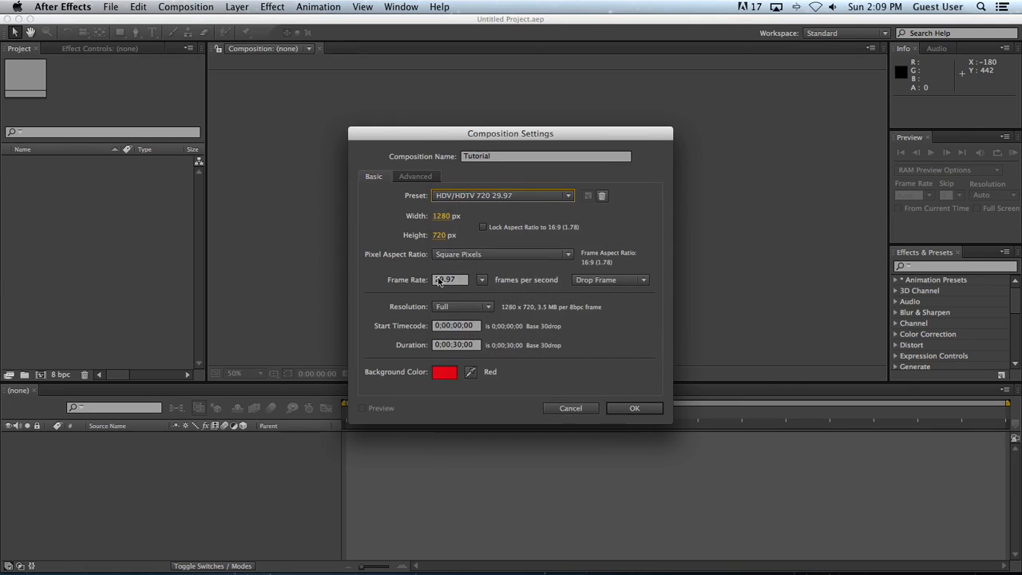
{"action": "left_click", "coordinate": [489, 258]}
{"action": "left_click", "coordinate": [377, 250]}
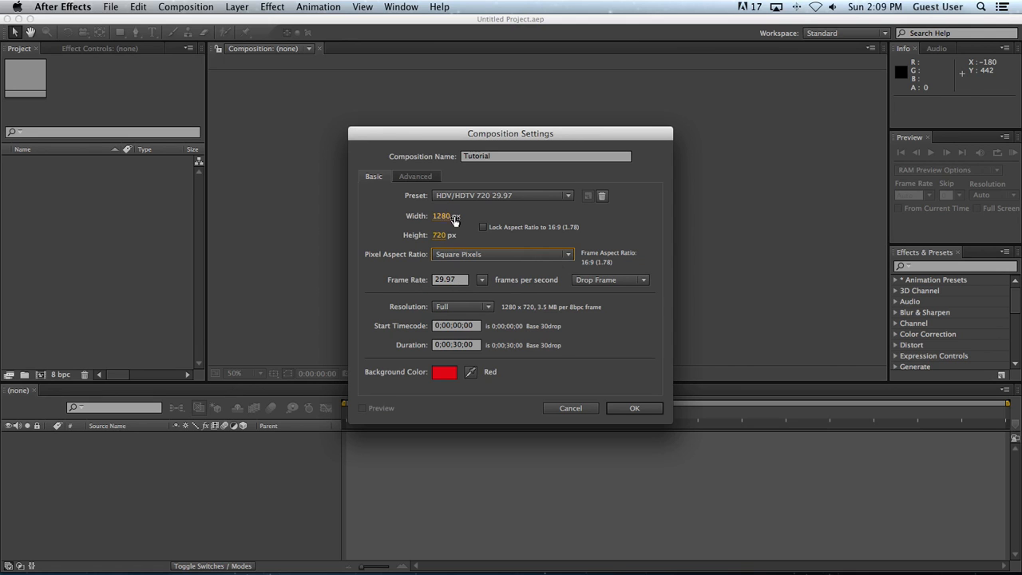
Try the HDV 1080 29.97 preset, check its pixel aspect ratio, and set the preset back to HDV/HDTV 720 29.97.
{"action": "left_click", "coordinate": [501, 196]}
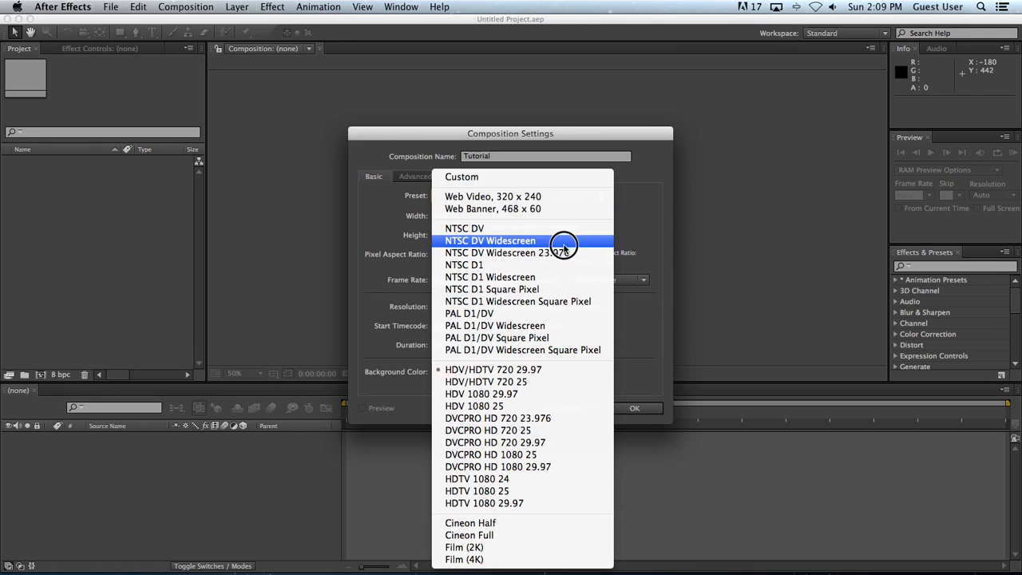
{"action": "left_click", "coordinate": [520, 397]}
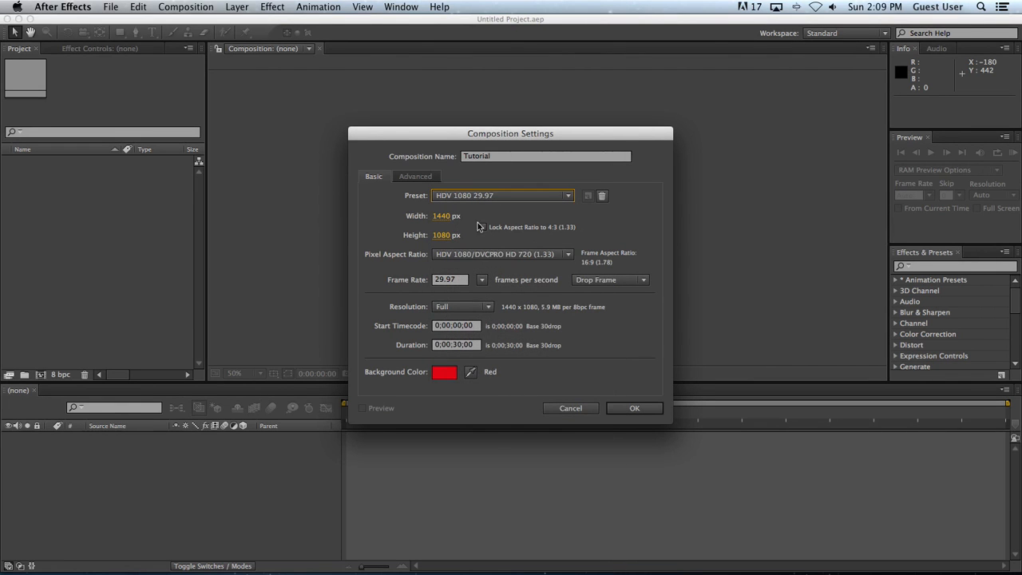
{"action": "left_click", "coordinate": [518, 257]}
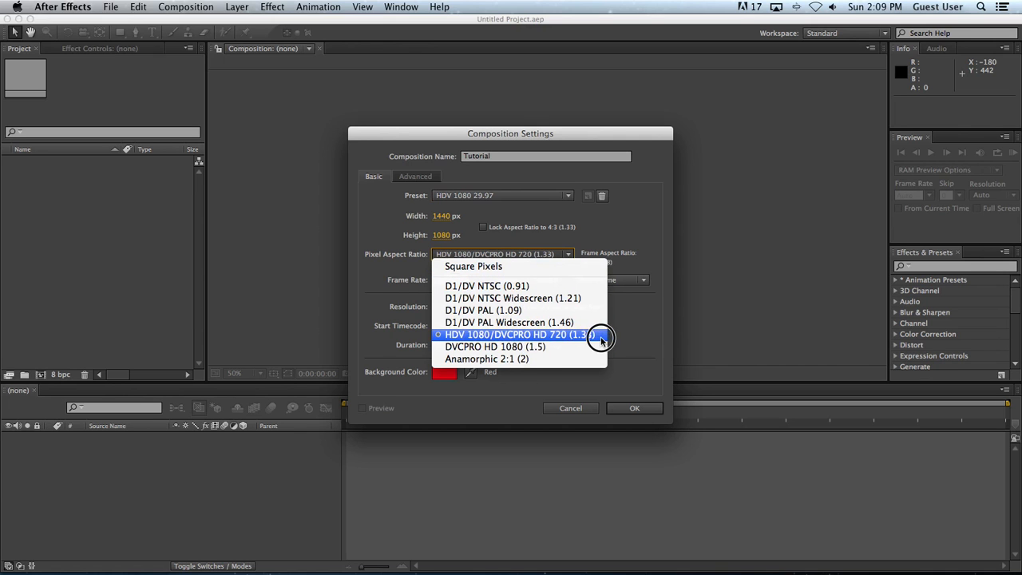
{"action": "left_click", "coordinate": [380, 205]}
{"action": "left_click", "coordinate": [539, 197]}
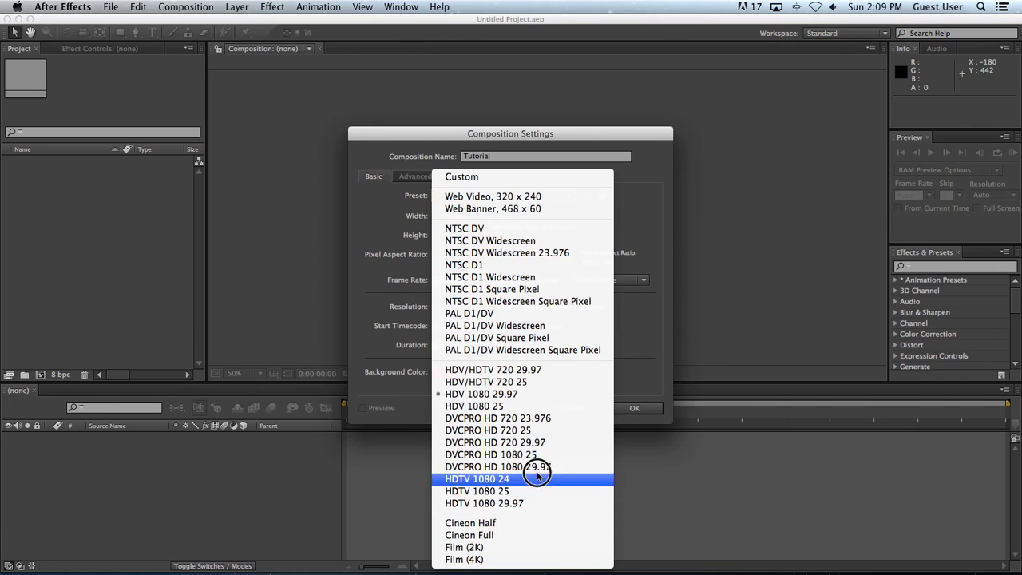
{"action": "left_click", "coordinate": [540, 371]}
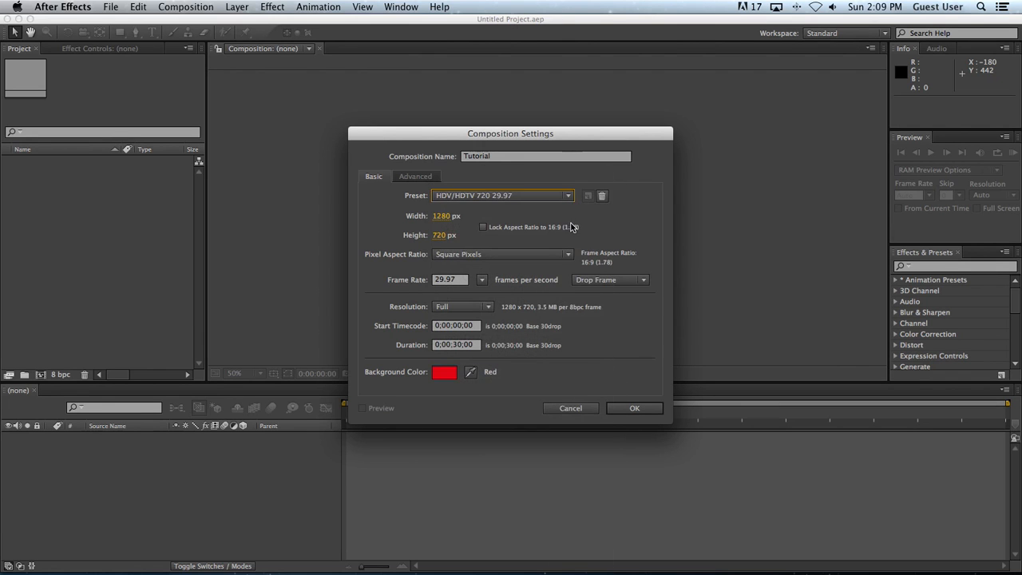
Check the pixel aspect ratio and resolution choices for the Tutorial composition.
{"action": "left_click", "coordinate": [489, 254]}
{"action": "left_click", "coordinate": [389, 233]}
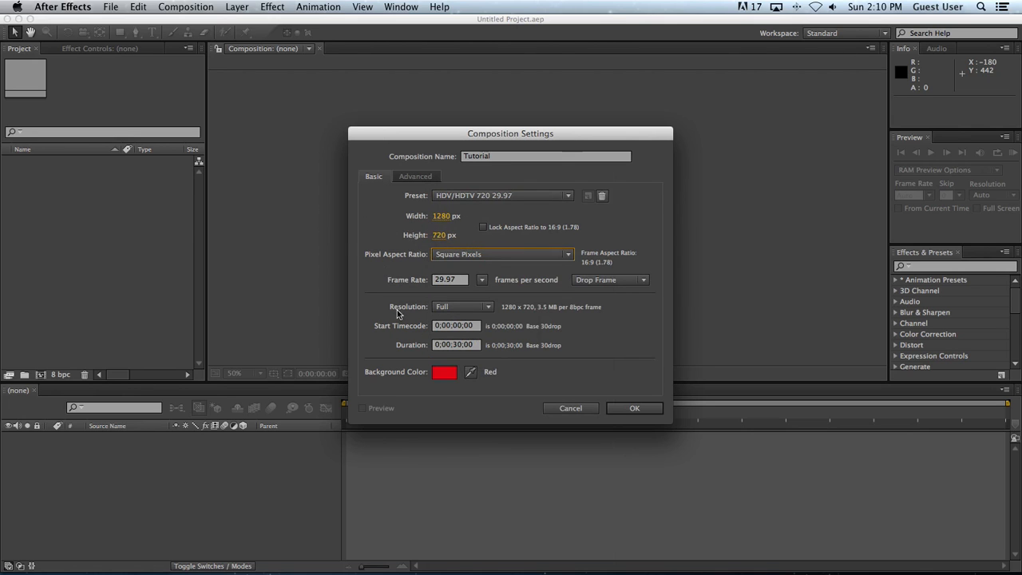
{"action": "left_click", "coordinate": [489, 308]}
{"action": "left_click", "coordinate": [569, 307]}
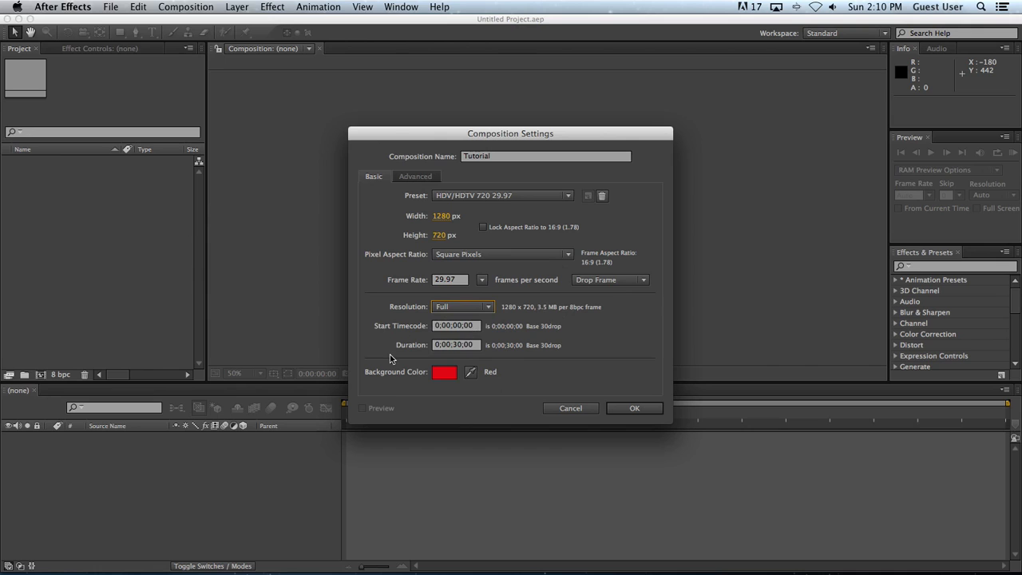
Practise editing the composition's duration timecode and set it back to 0;00;30;00.
{"action": "left_click", "coordinate": [459, 349]}
{"action": "double_click", "coordinate": [459, 346]}
{"action": "double_click", "coordinate": [447, 344]}
{"action": "type", "text": "2"}
{"action": "key", "text": "BackSpace"}
{"action": "key", "text": "BackSpace"}
{"action": "type", "text": "00"}
{"action": "left_click", "coordinate": [478, 345]}
{"action": "key", "text": "BackSpace"}
{"action": "type", "text": "0"}
{"action": "key", "text": "Right"}
{"action": "key", "text": "Right"}
{"action": "key", "text": "BackSpace"}
{"action": "type", "text": "3"}
{"action": "left_click", "coordinate": [624, 368]}
{"action": "left_click", "coordinate": [192, 8]}
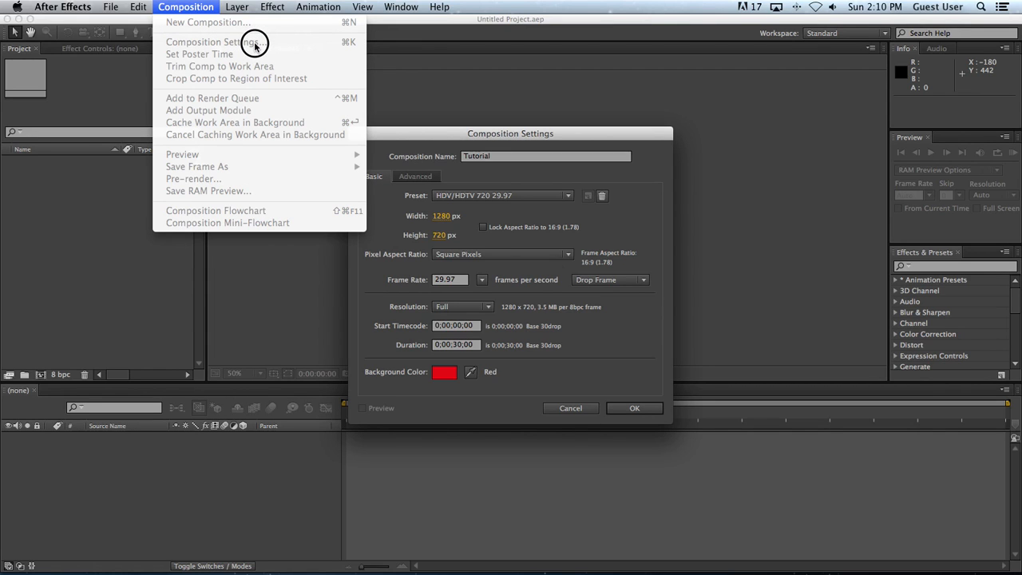
Set the Tutorial composition's background color to black.
{"action": "left_click", "coordinate": [211, 8]}
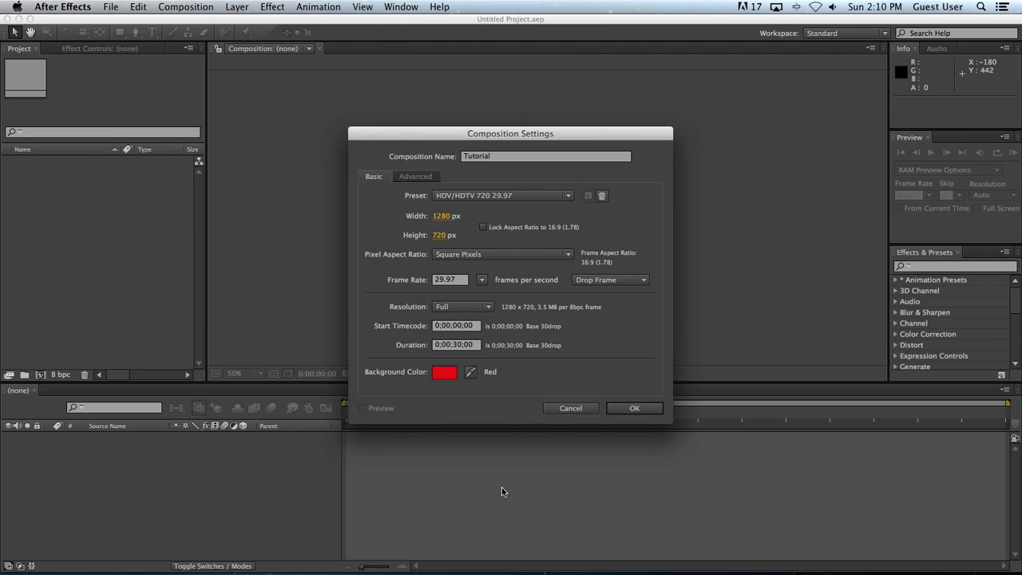
{"action": "left_click", "coordinate": [444, 371]}
{"action": "left_click_drag", "start_coordinate": [472, 242], "coordinate": [419, 308]}
{"action": "left_click", "coordinate": [650, 219]}
Check the renderer choices in the advanced composition settings and create the Tutorial composition.
{"action": "left_click", "coordinate": [411, 176]}
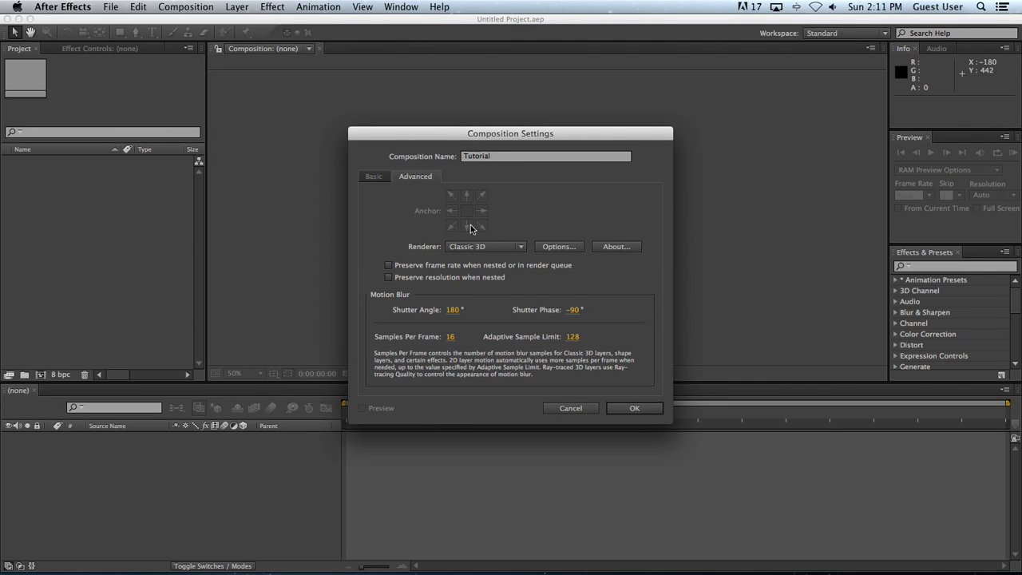
{"action": "left_click", "coordinate": [495, 247]}
{"action": "left_click", "coordinate": [511, 257]}
{"action": "left_click", "coordinate": [635, 410]}
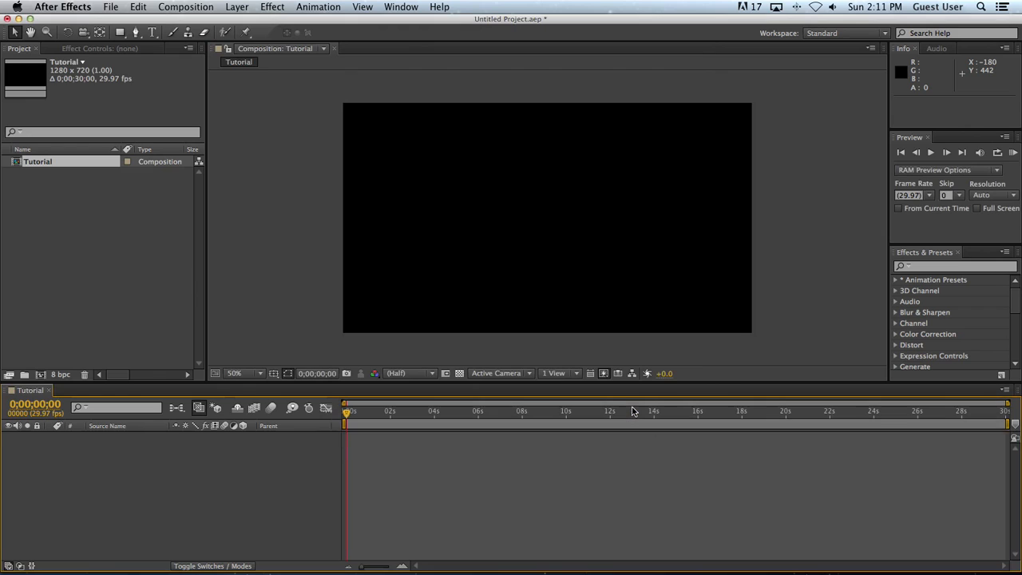
{"action": "left_click", "coordinate": [632, 537]}
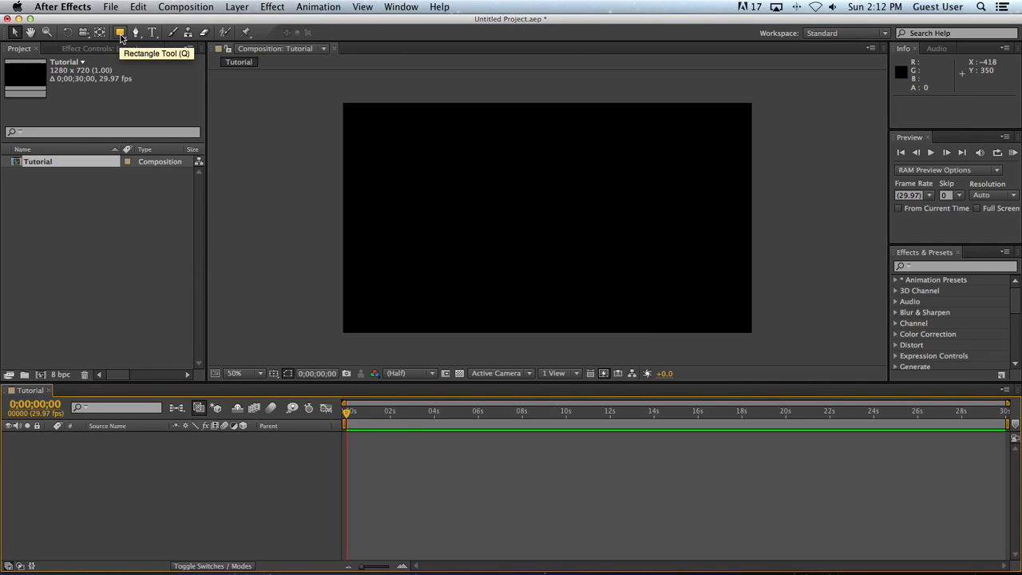
Look through the grouped shape and camera tools, and try out the Type and Pen tools.
{"action": "mouse_move", "coordinate": [121, 38]}
{"action": "left_mouse_down"}
{"action": "mouse_move", "coordinate": [164, 46]}
{"action": "mouse_move", "coordinate": [169, 96]}
{"action": "mouse_move", "coordinate": [143, 32]}
{"action": "mouse_move", "coordinate": [128, 88]}
{"action": "mouse_move", "coordinate": [85, 33]}
{"action": "mouse_move", "coordinate": [110, 44]}
{"action": "mouse_move", "coordinate": [103, 59]}
{"action": "mouse_move", "coordinate": [71, 18]}
{"action": "left_mouse_up"}
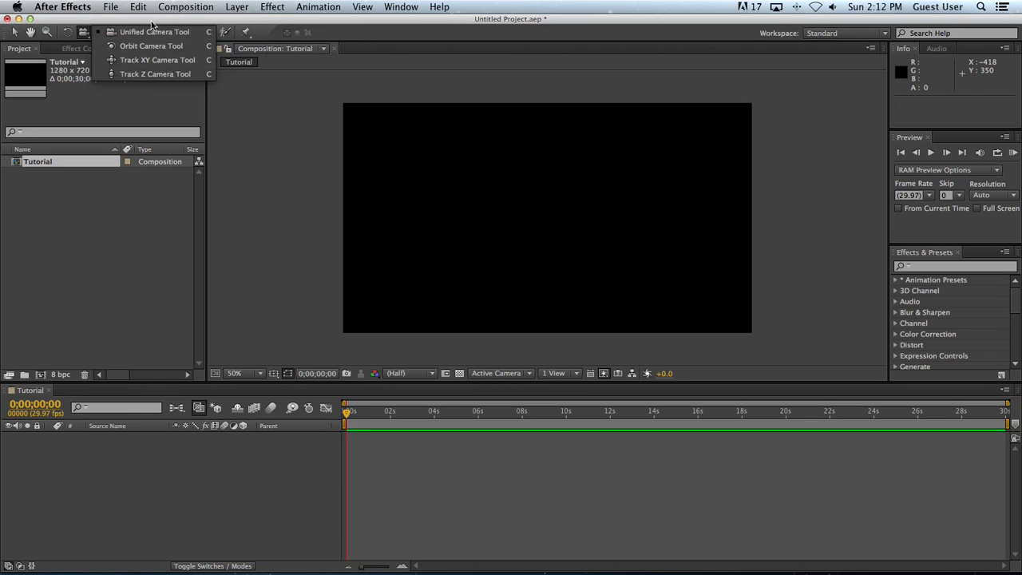
{"action": "left_click", "coordinate": [178, 35]}
{"action": "left_click", "coordinate": [156, 38]}
{"action": "left_click_drag", "start_coordinate": [156, 37], "coordinate": [185, 35]}
{"action": "left_click", "coordinate": [134, 36]}
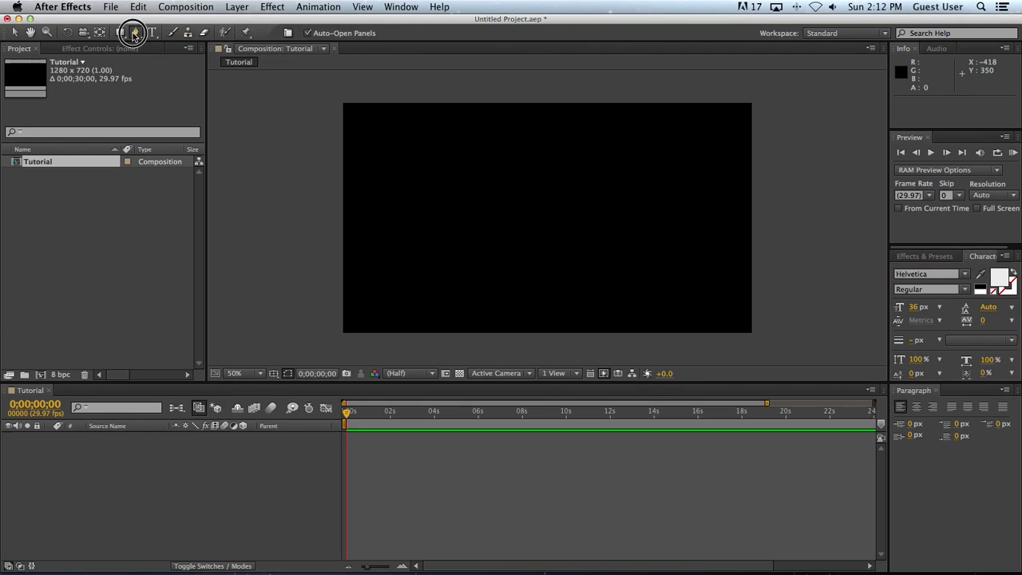
Choose the Rectangle tool and bring the Effects & Presets list back into view.
{"action": "left_click", "coordinate": [120, 33]}
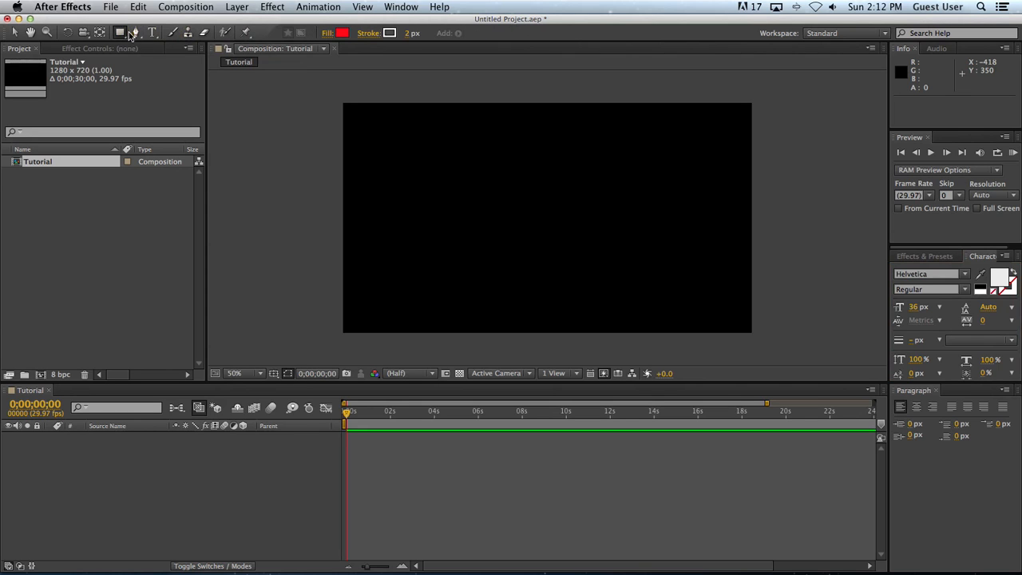
{"action": "left_click", "coordinate": [919, 257]}
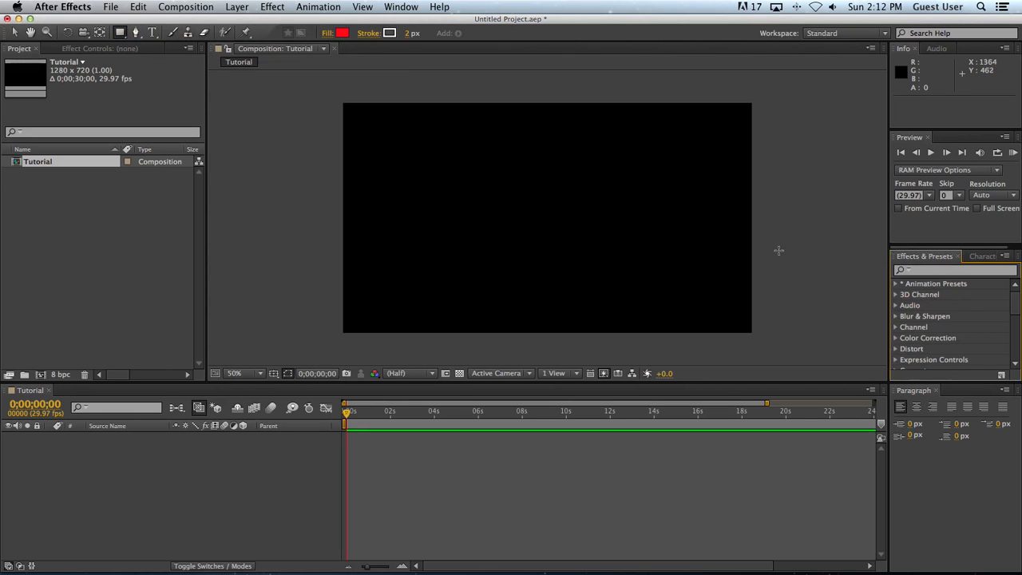
{"action": "left_click_drag", "start_coordinate": [120, 32], "coordinate": [155, 29]}
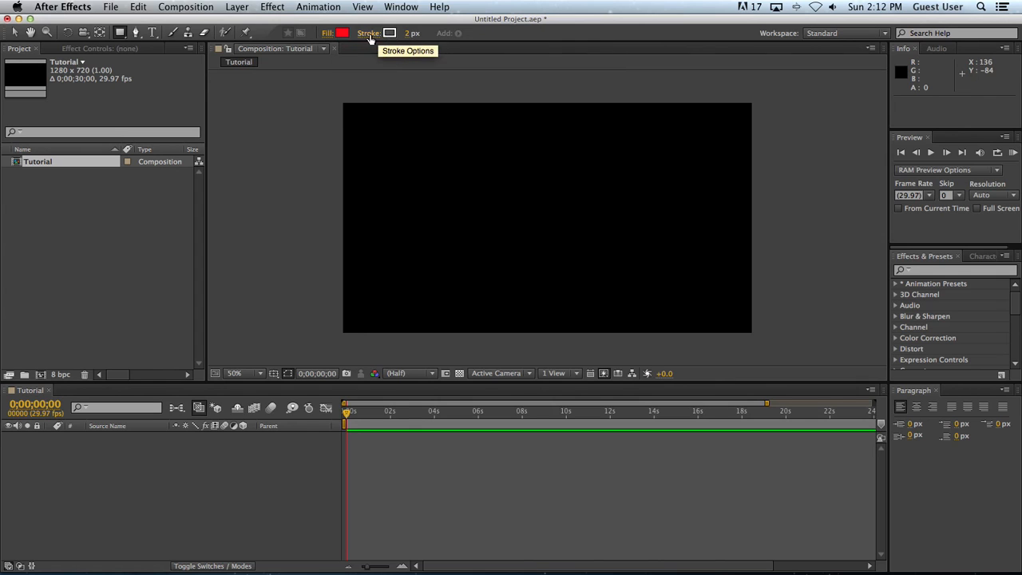
Check the shape's fill and stroke colors, cancelling each color picker.
{"action": "left_click", "coordinate": [343, 35]}
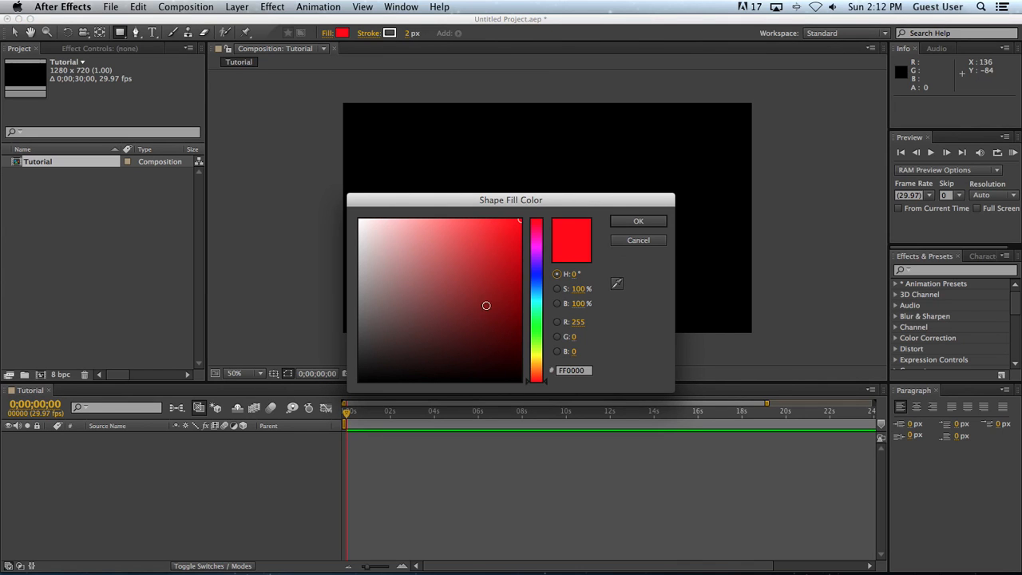
{"action": "left_click", "coordinate": [639, 241]}
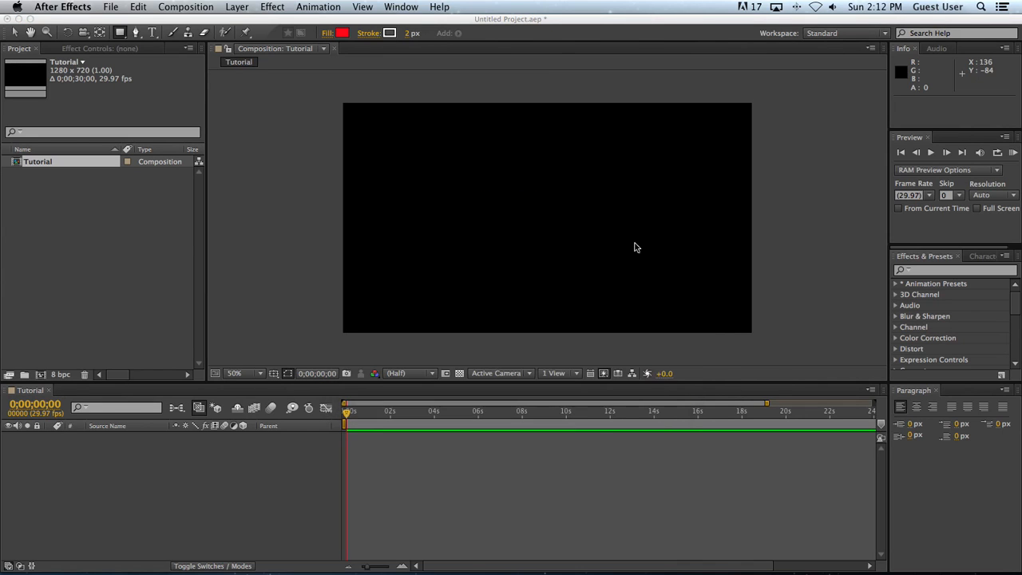
{"action": "left_click", "coordinate": [391, 34]}
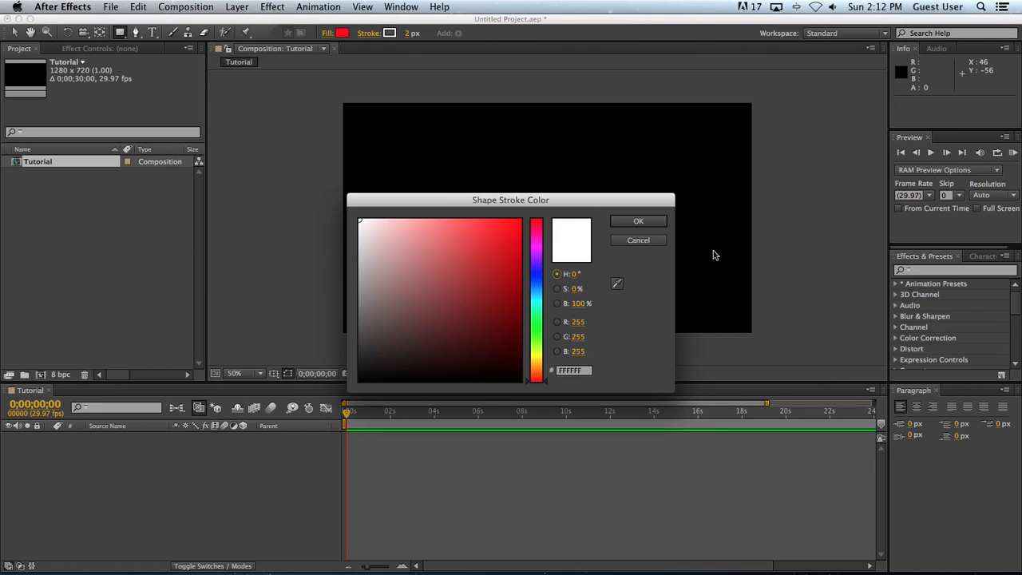
{"action": "left_click", "coordinate": [651, 241]}
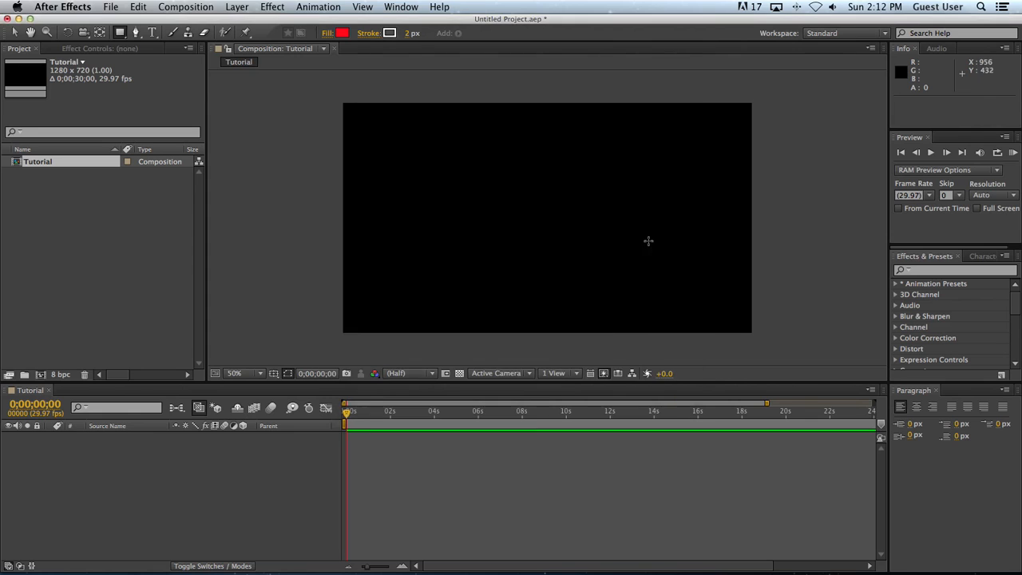
Set the stroke width to 0 px and draw a red square about 306 px wide near the middle of the composition.
{"action": "left_click", "coordinate": [409, 34]}
{"action": "type", "text": "0"}
{"action": "key", "text": "Return"}
{"action": "left_click_drag", "start_coordinate": [468, 170], "coordinate": [567, 224]}
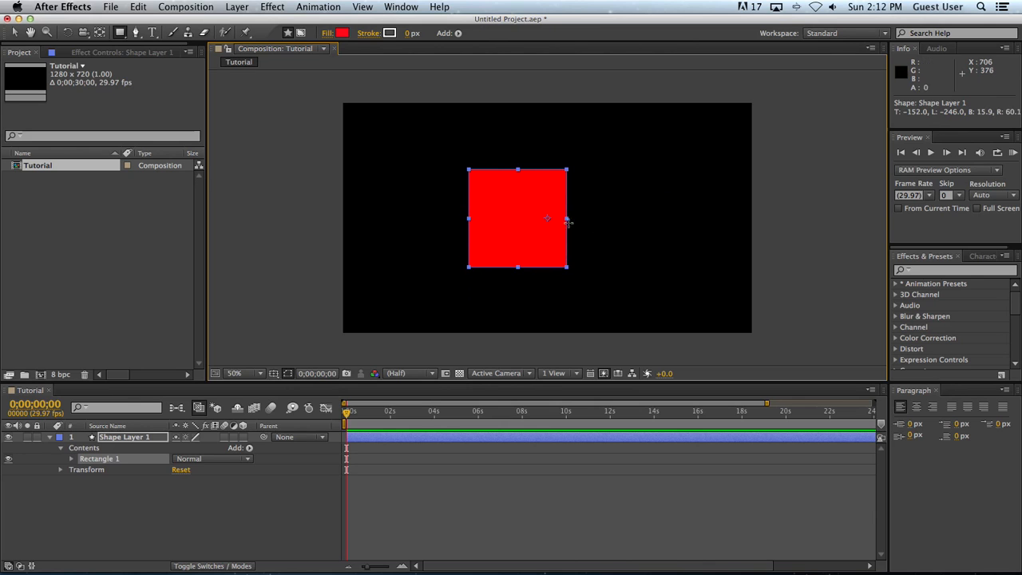
Switch to the Selection tool and practise selecting and deselecting the square's shape layer in the timeline.
{"action": "left_click", "coordinate": [15, 33]}
{"action": "left_click", "coordinate": [16, 35]}
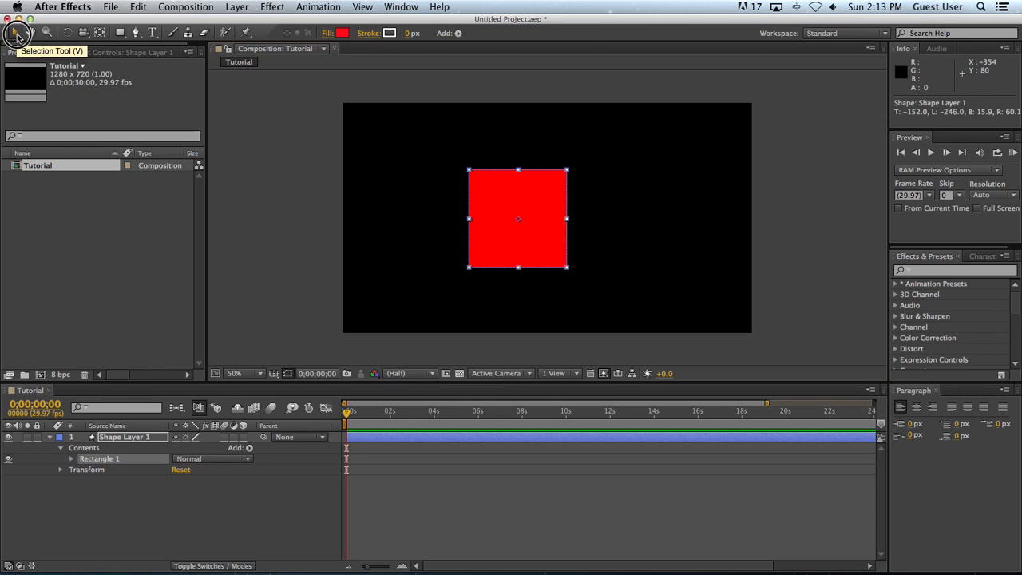
{"action": "left_click", "coordinate": [405, 527]}
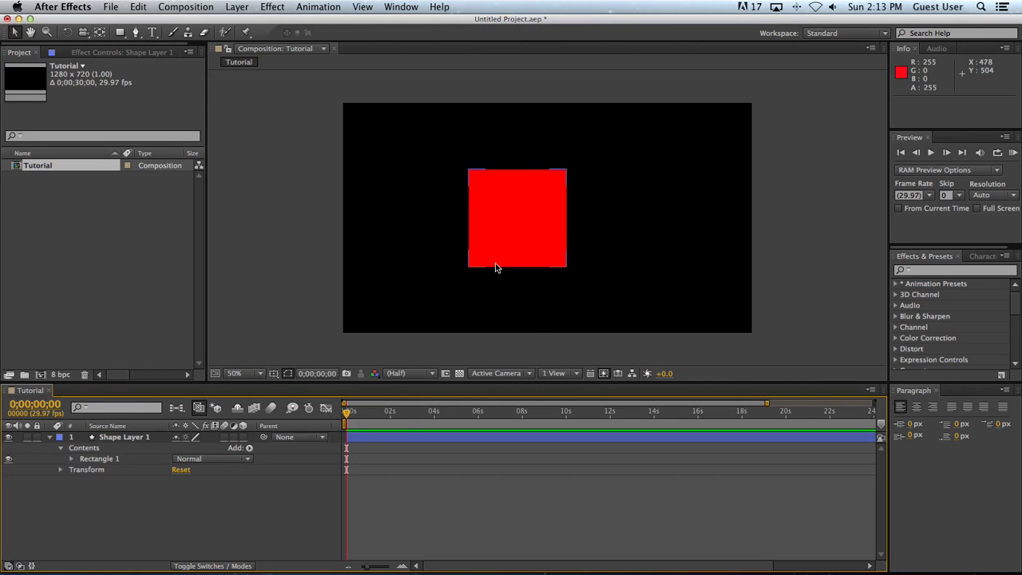
{"action": "left_click", "coordinate": [104, 439]}
{"action": "left_click", "coordinate": [122, 437]}
{"action": "left_click", "coordinate": [122, 488]}
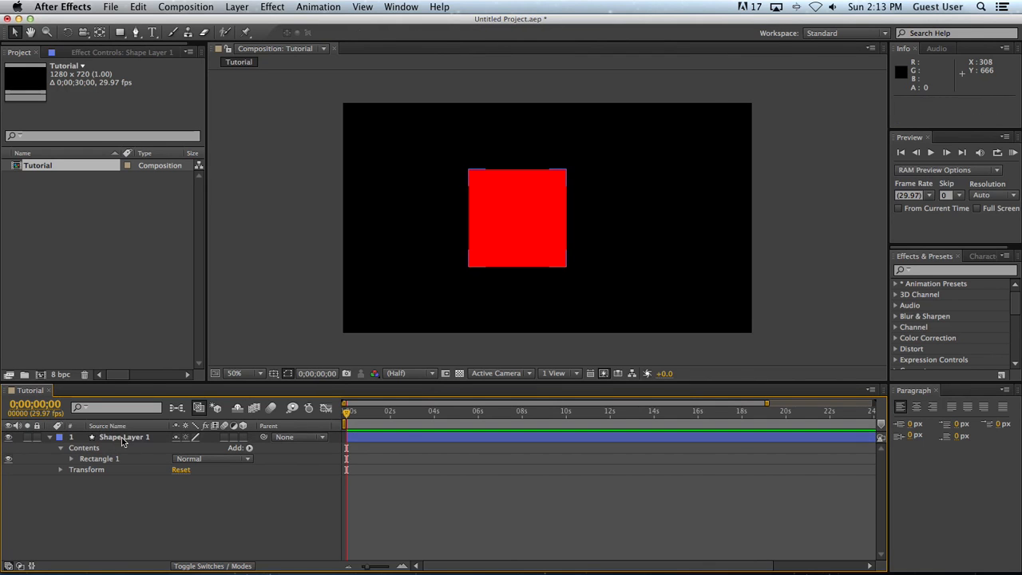
{"action": "left_click", "coordinate": [124, 438]}
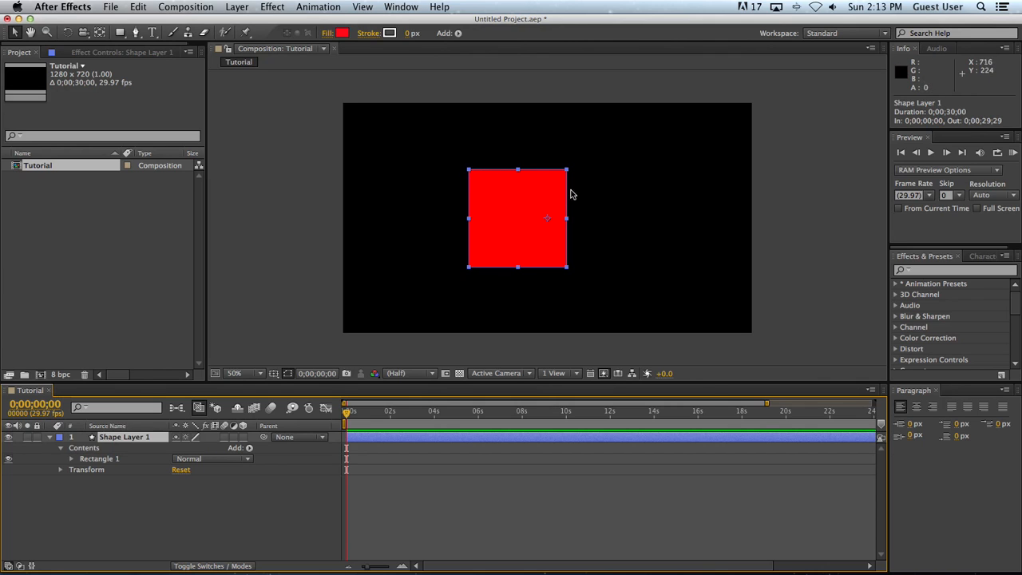
{"action": "left_click", "coordinate": [74, 518]}
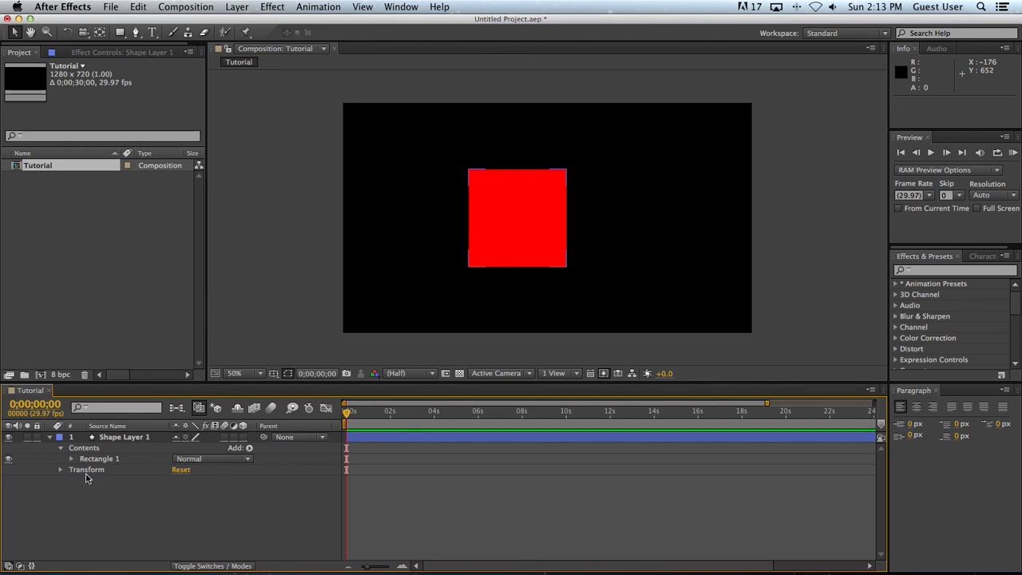
Collapse the shape layer's properties and select the layer by its duration bar.
{"action": "left_click", "coordinate": [50, 438]}
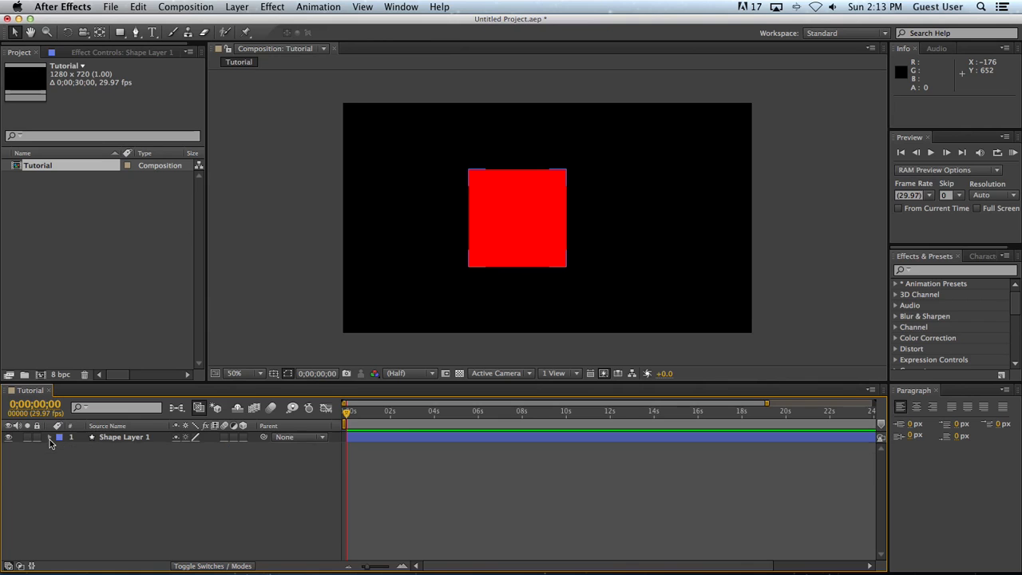
{"action": "left_click", "coordinate": [112, 437]}
{"action": "left_click", "coordinate": [241, 470]}
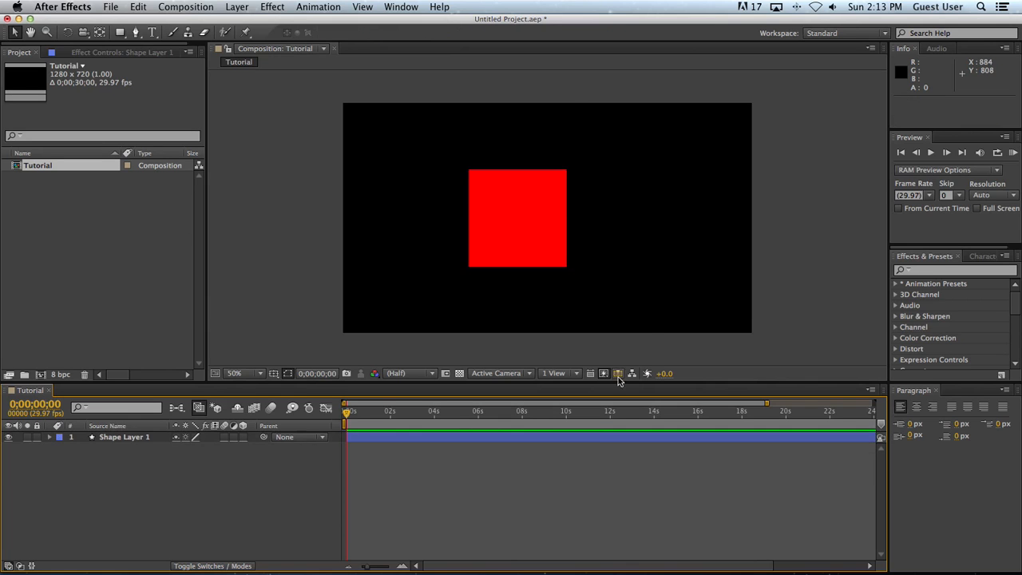
{"action": "left_click", "coordinate": [453, 436]}
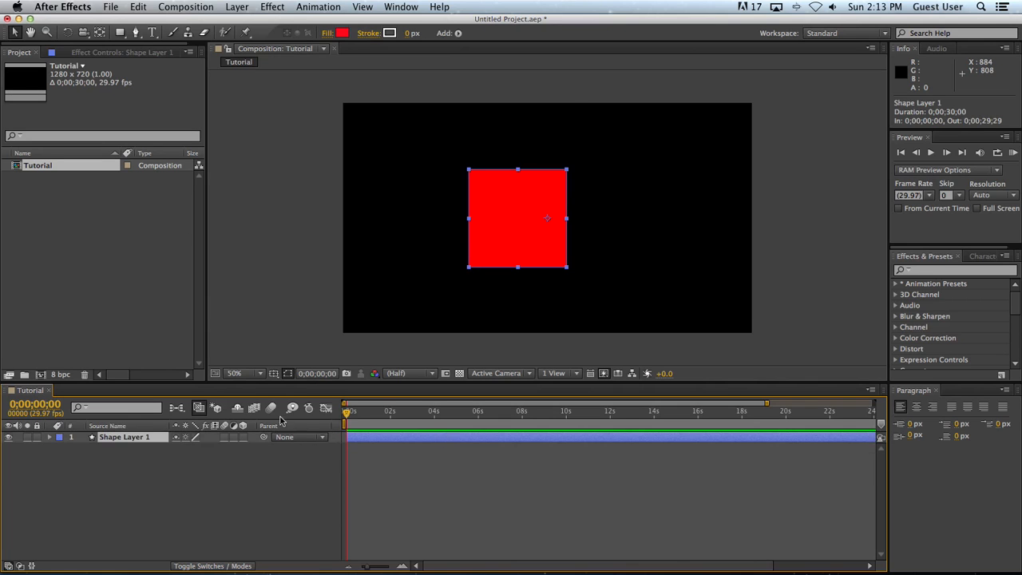
Hide the shape layer and show it again, twice.
{"action": "left_click", "coordinate": [10, 439]}
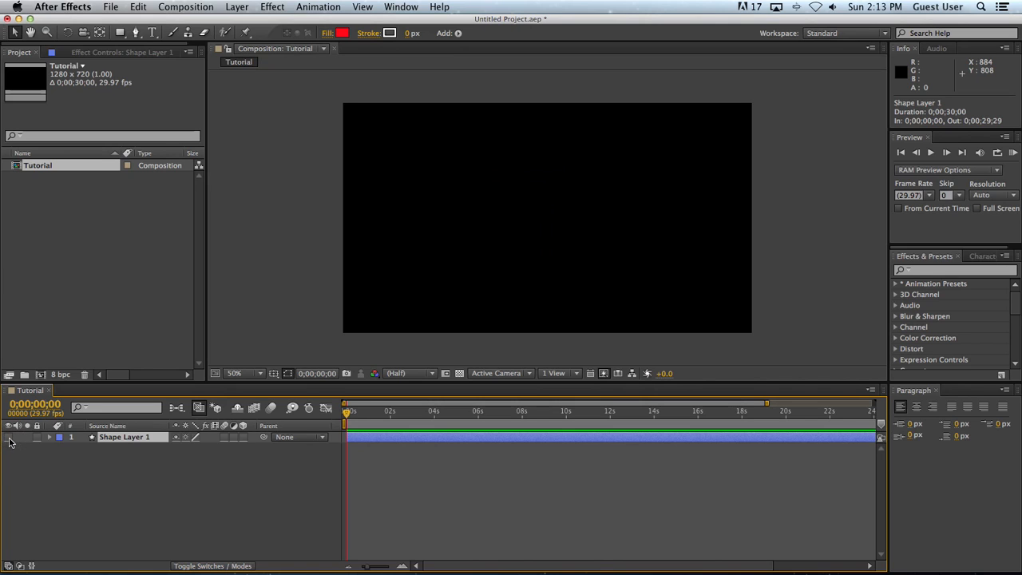
{"action": "left_click", "coordinate": [10, 439]}
{"action": "left_click", "coordinate": [9, 439]}
{"action": "left_click", "coordinate": [10, 439]}
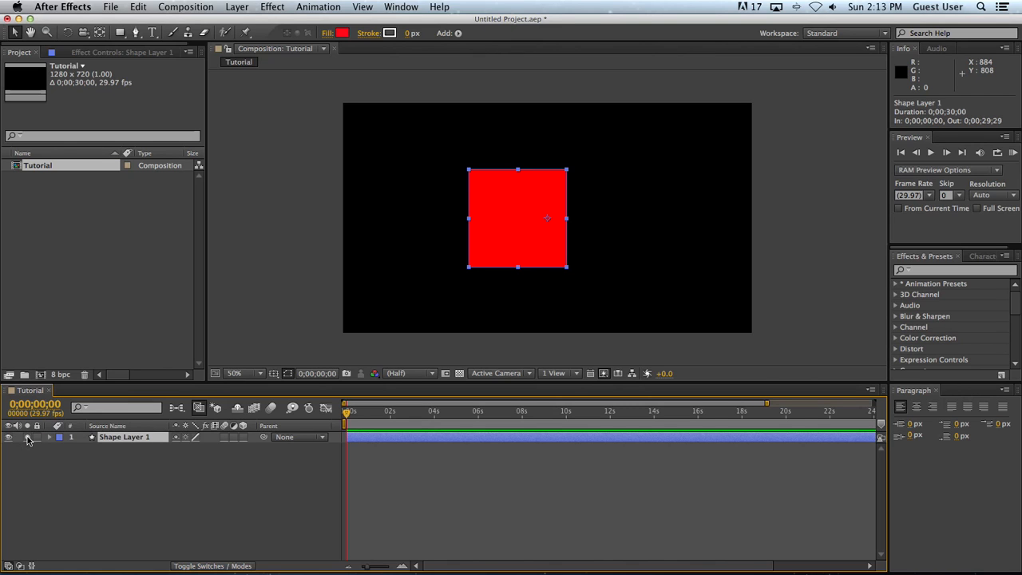
Turn off soloing for the shape layer, then lock it, try to select it, and unlock it.
{"action": "left_click", "coordinate": [27, 438]}
{"action": "left_click", "coordinate": [36, 438]}
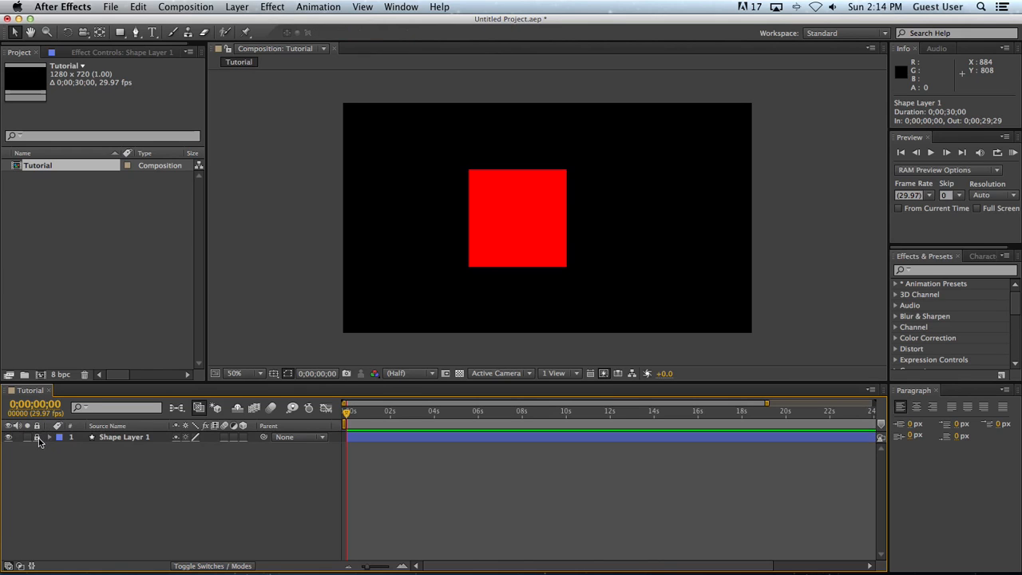
{"action": "left_click", "coordinate": [116, 429]}
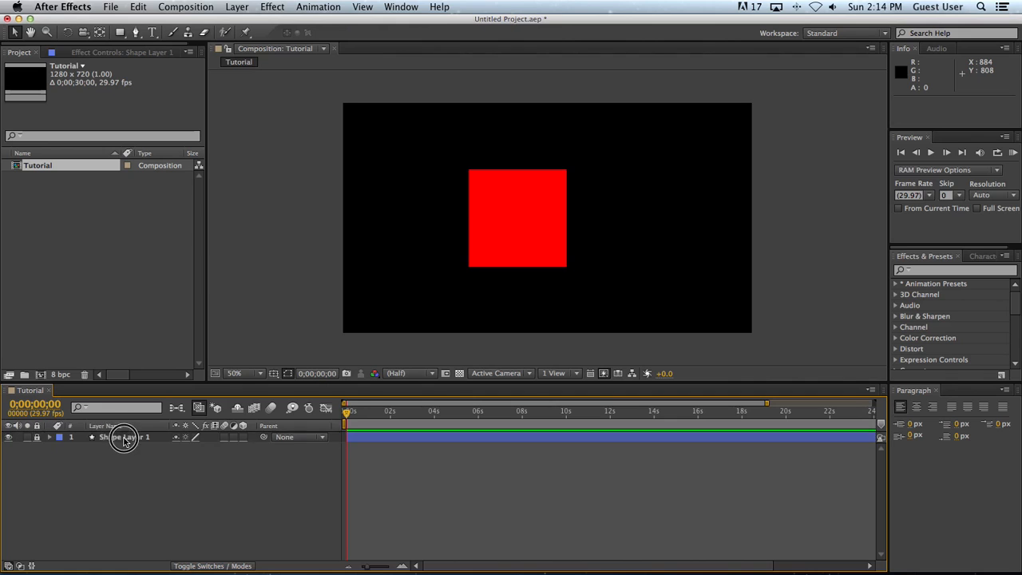
{"action": "left_click", "coordinate": [37, 437]}
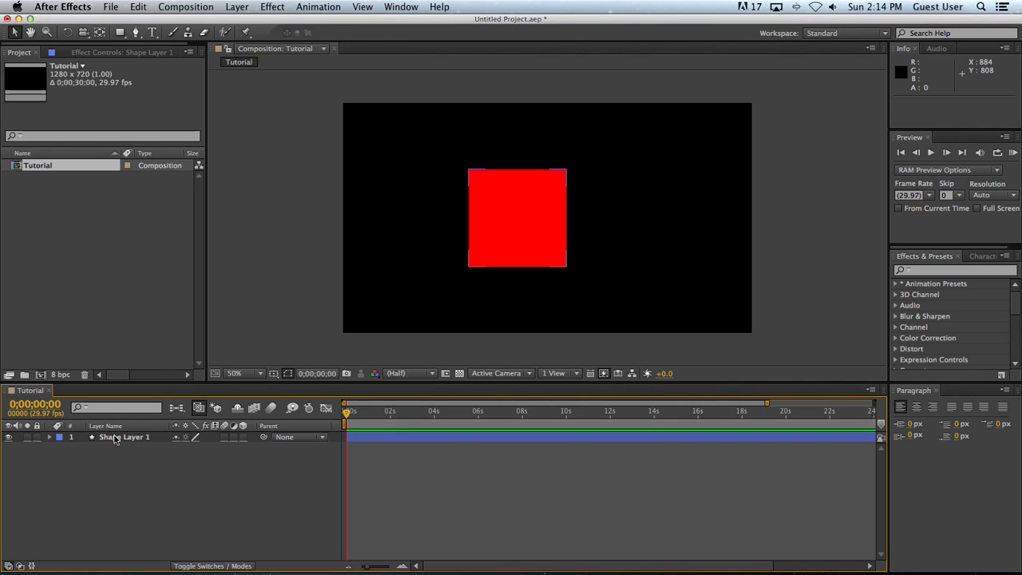
Try the Sea Foam and Pink label colors on the shape layer.
{"action": "left_click", "coordinate": [59, 439]}
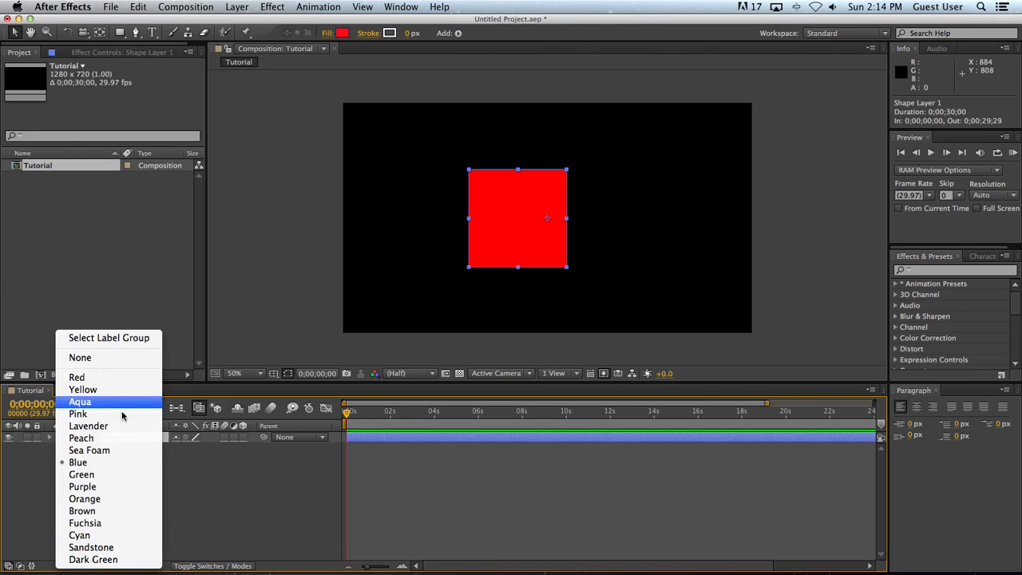
{"action": "left_click", "coordinate": [356, 514]}
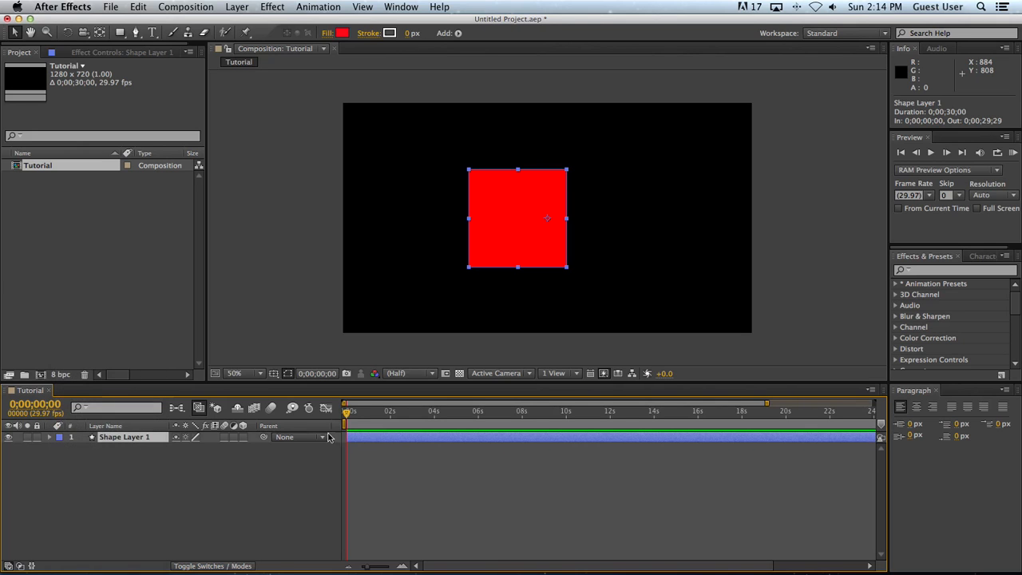
{"action": "left_click", "coordinate": [60, 437]}
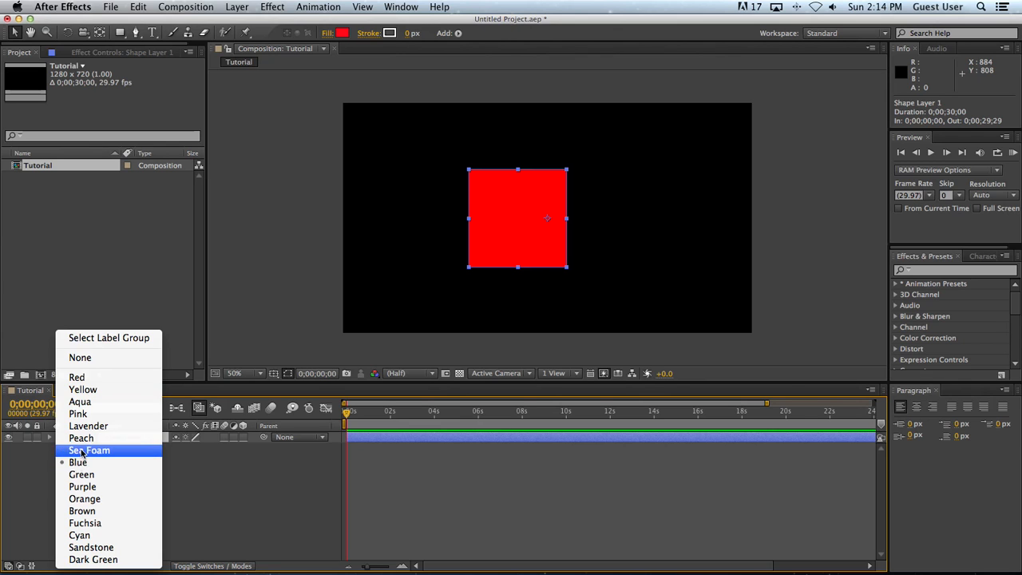
{"action": "left_click", "coordinate": [80, 450]}
{"action": "left_click", "coordinate": [62, 440]}
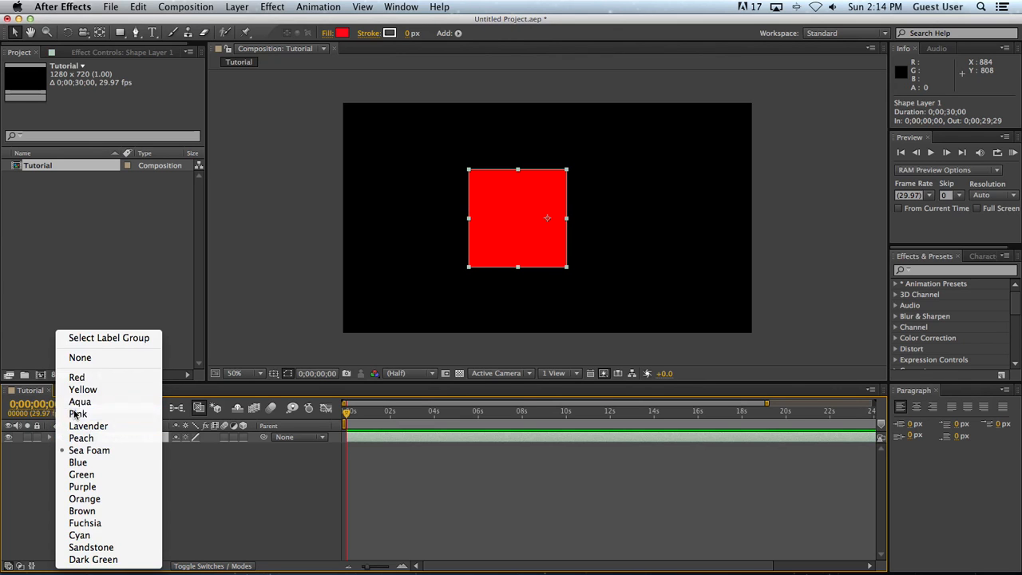
{"action": "left_click", "coordinate": [72, 414]}
{"action": "left_click", "coordinate": [62, 440]}
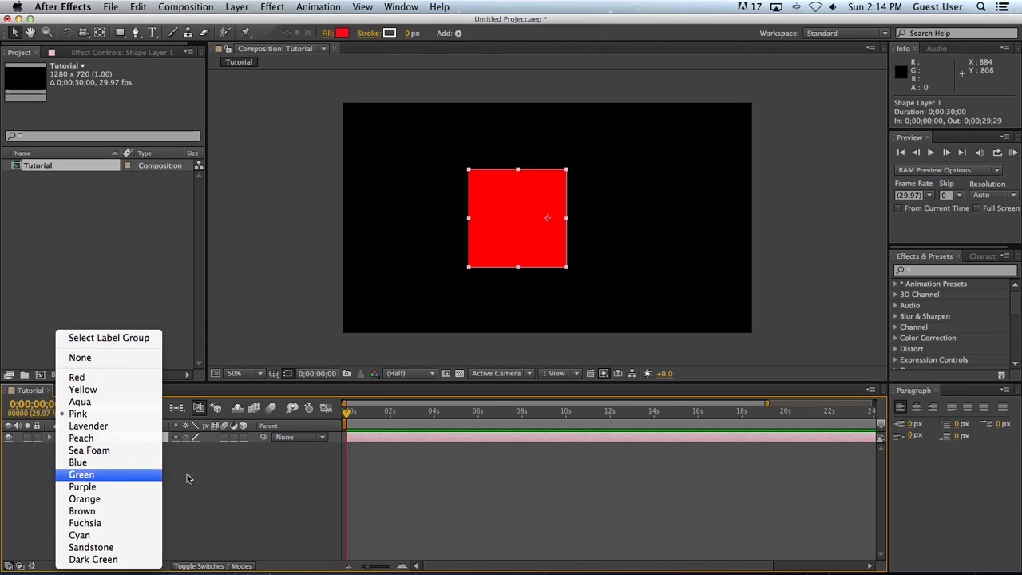
{"action": "left_click", "coordinate": [278, 474]}
Set the shape layer's label color back to Blue and select the layer.
{"action": "left_click", "coordinate": [59, 437]}
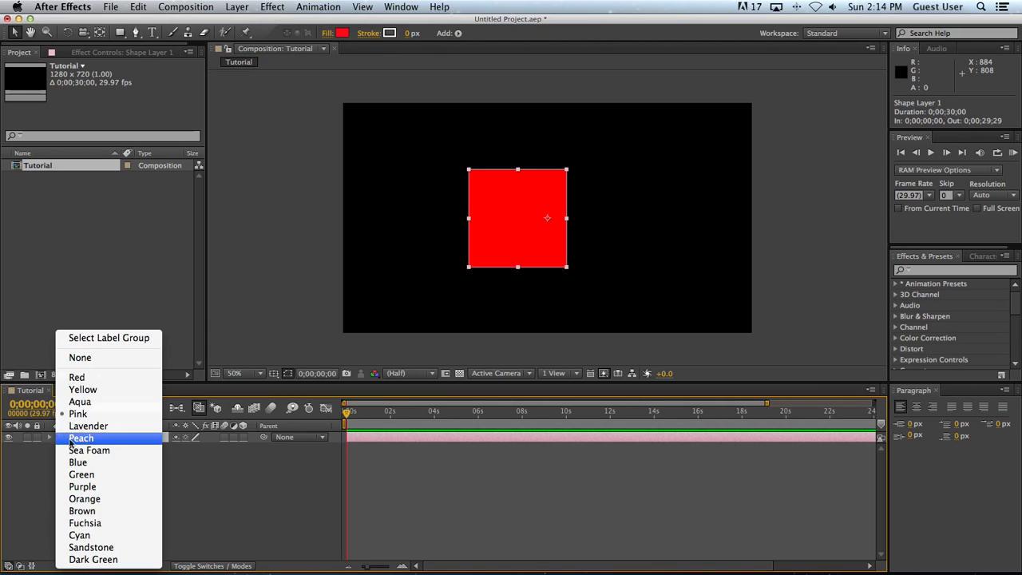
{"action": "left_click", "coordinate": [101, 465]}
{"action": "left_click", "coordinate": [100, 467]}
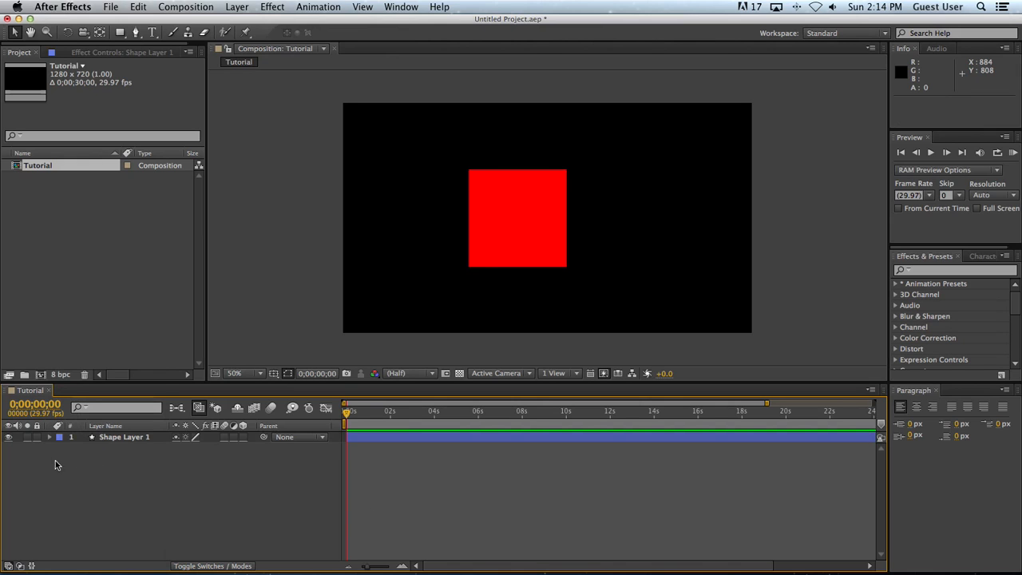
{"action": "left_click", "coordinate": [91, 440]}
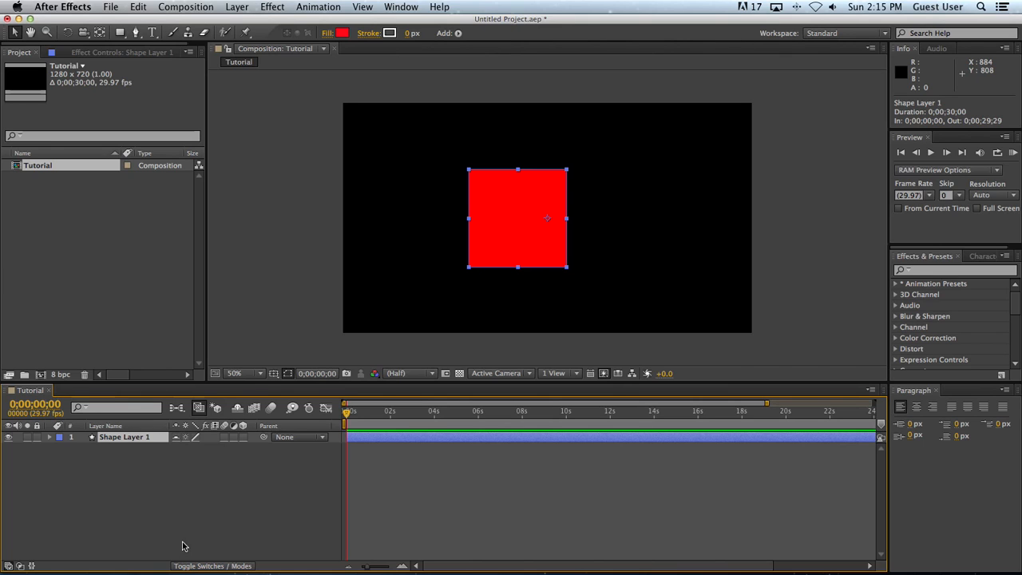
Toggle the shape layer's shy switch, then hide shy layers in the timeline and show them again, twice.
{"action": "left_click", "coordinate": [176, 437]}
{"action": "left_click", "coordinate": [177, 439]}
{"action": "left_click", "coordinate": [238, 408]}
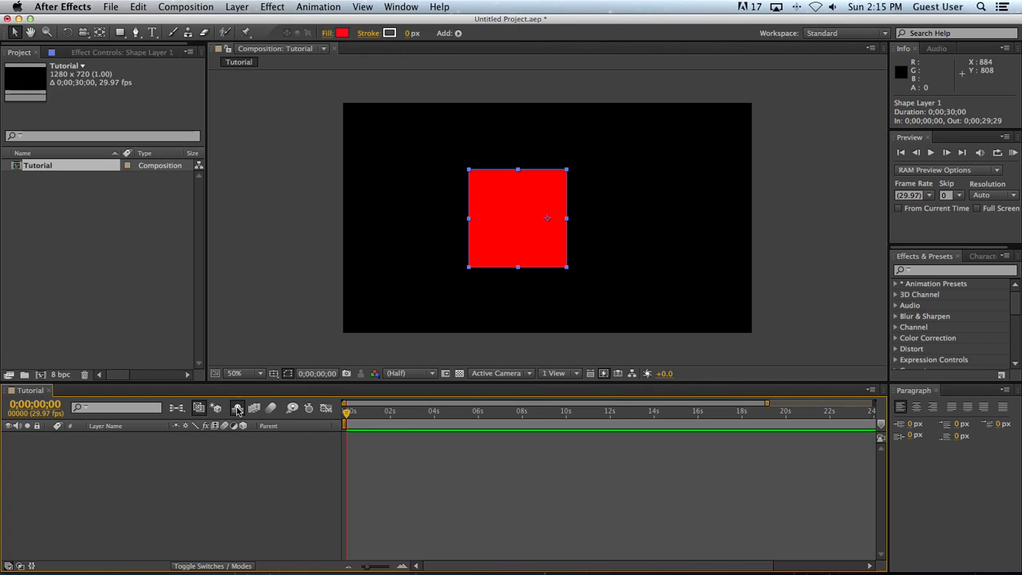
{"action": "left_click", "coordinate": [237, 408]}
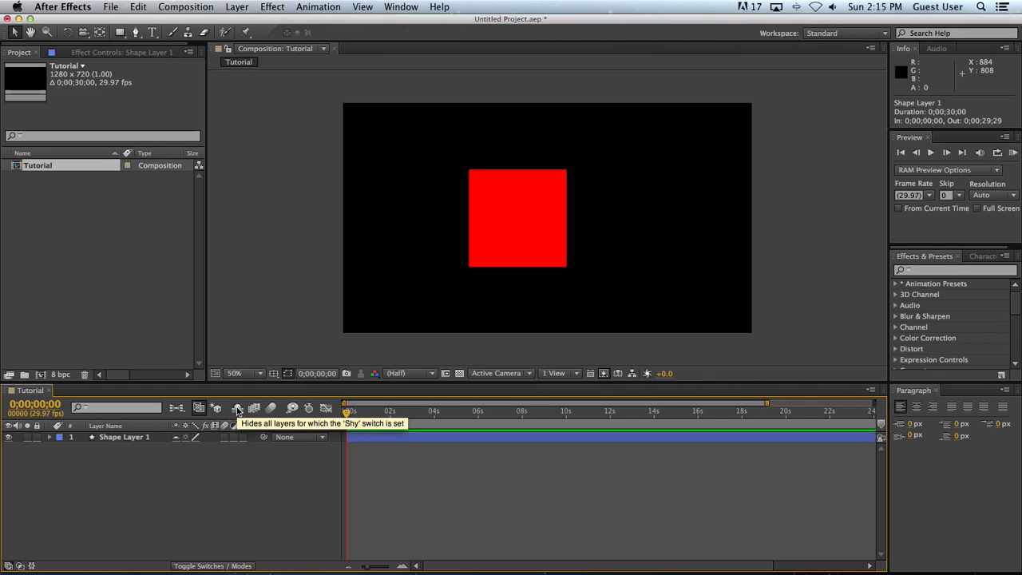
{"action": "left_click", "coordinate": [237, 408]}
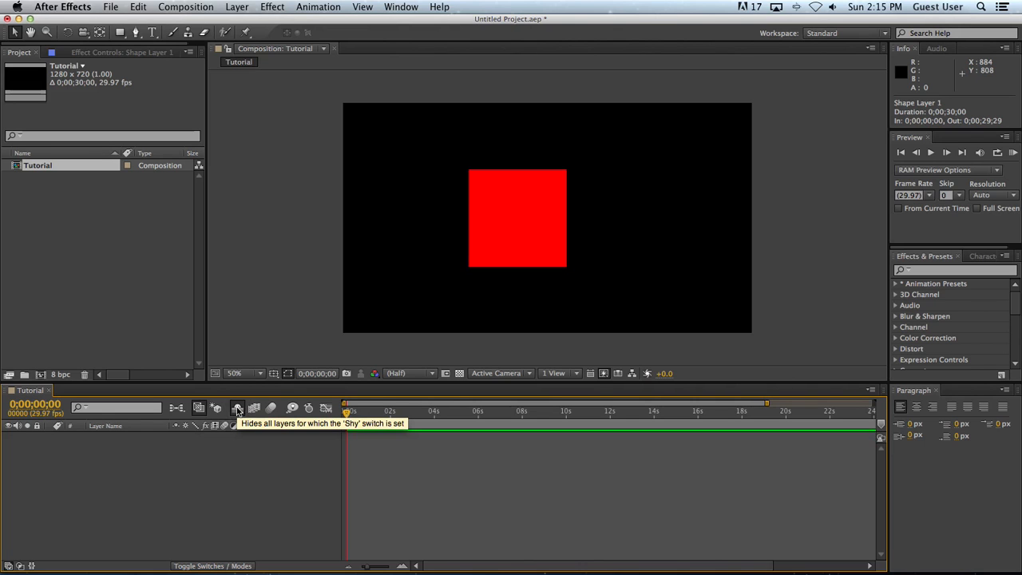
{"action": "left_click", "coordinate": [237, 408]}
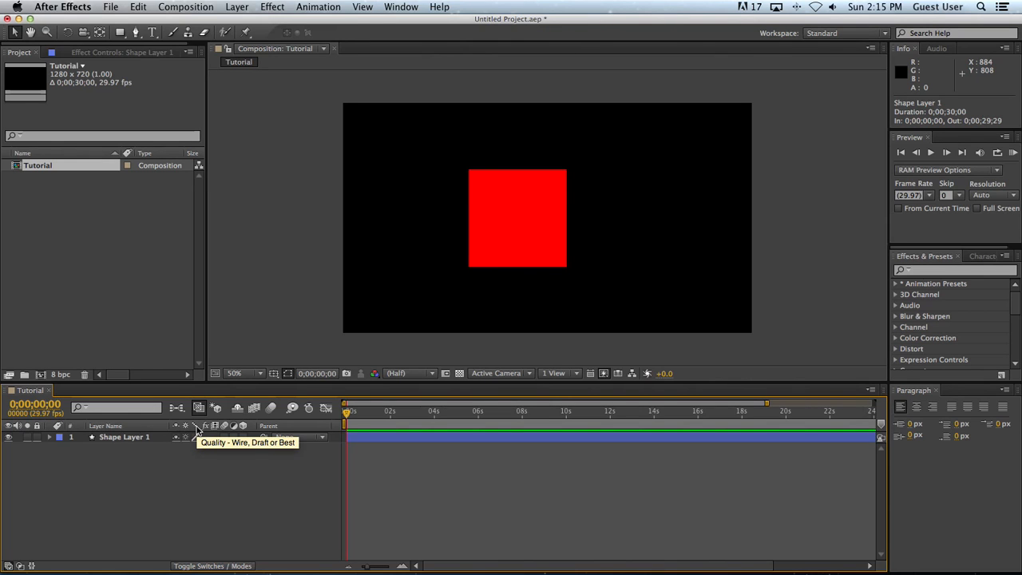
Try the shape layer's quality and motion blur switches, then toggle its shy switch and the hiding of shy layers.
{"action": "left_click", "coordinate": [197, 437]}
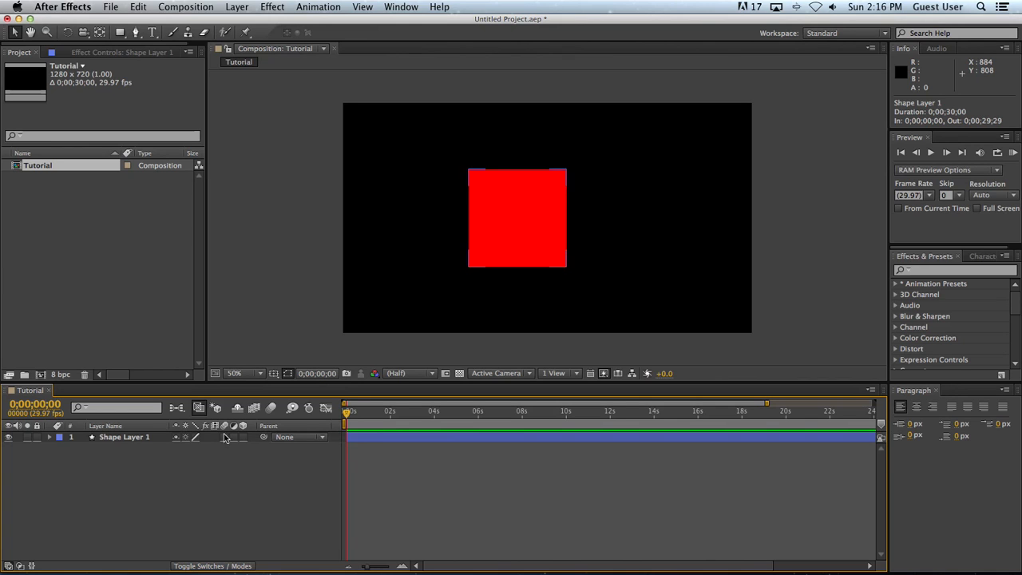
{"action": "left_click", "coordinate": [224, 437]}
{"action": "left_click", "coordinate": [177, 438]}
{"action": "left_click", "coordinate": [176, 438]}
{"action": "left_click", "coordinate": [237, 408]}
{"action": "left_click", "coordinate": [237, 408]}
{"action": "left_click", "coordinate": [236, 408]}
Select the shape layer, hide it and show it again, then deselect it.
{"action": "left_click", "coordinate": [115, 439]}
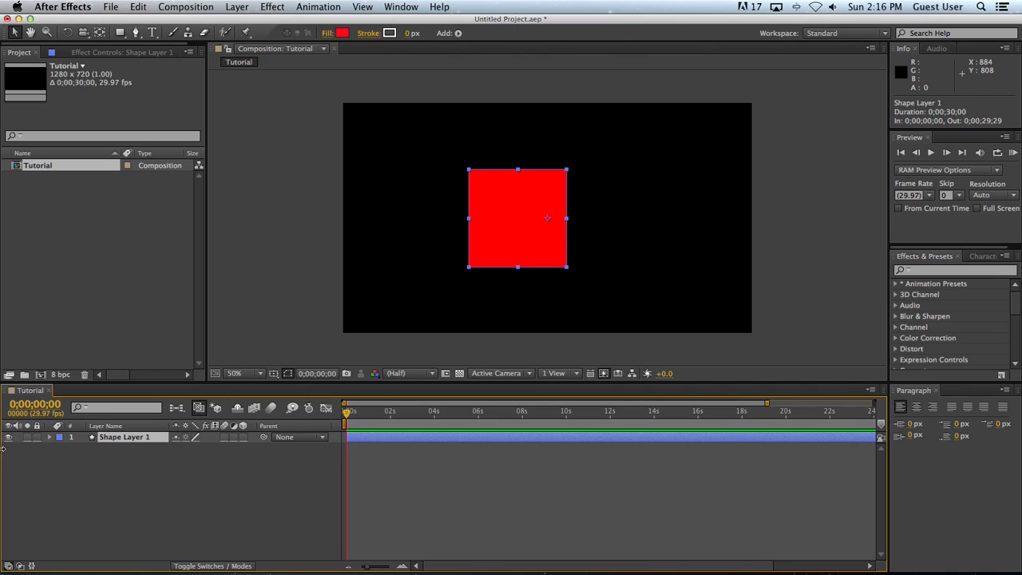
{"action": "left_click", "coordinate": [118, 438]}
{"action": "left_click", "coordinate": [8, 438]}
{"action": "left_click", "coordinate": [9, 438]}
{"action": "left_click", "coordinate": [141, 462]}
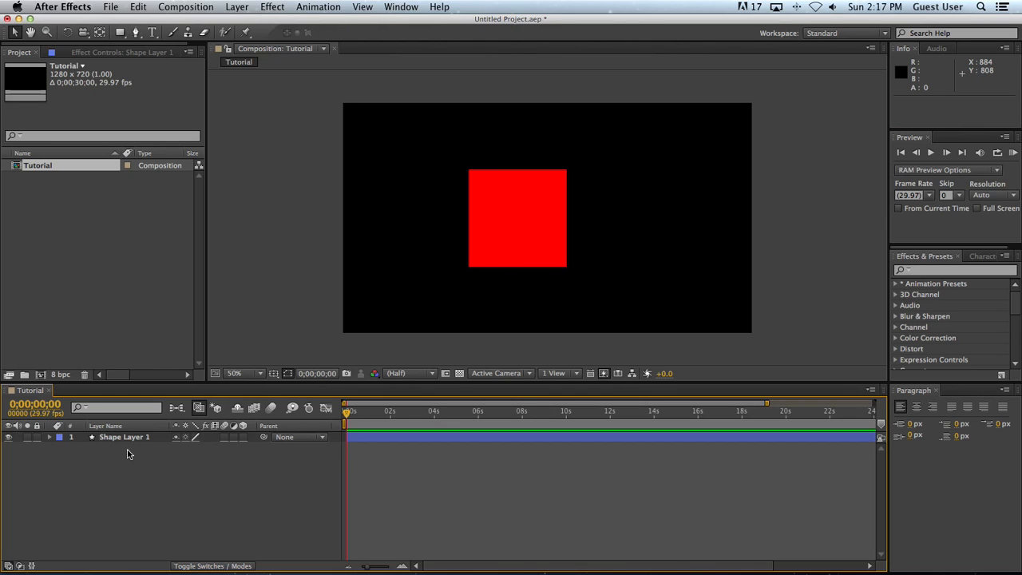
Move the red square to the right edge of the composition, then to the left edge at about position 254, 362.
{"action": "left_click", "coordinate": [506, 246]}
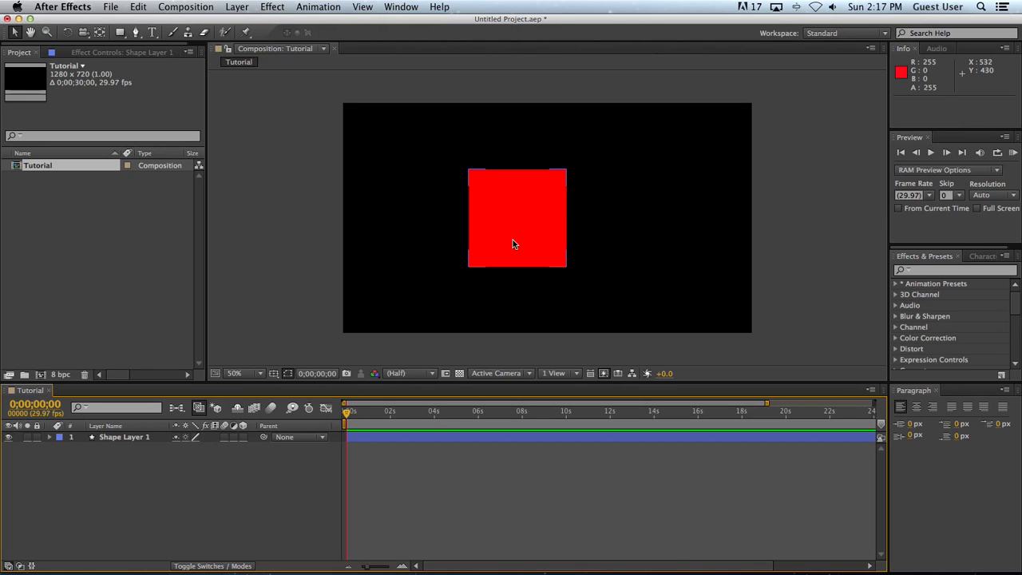
{"action": "left_click_drag", "start_coordinate": [512, 243], "coordinate": [696, 253]}
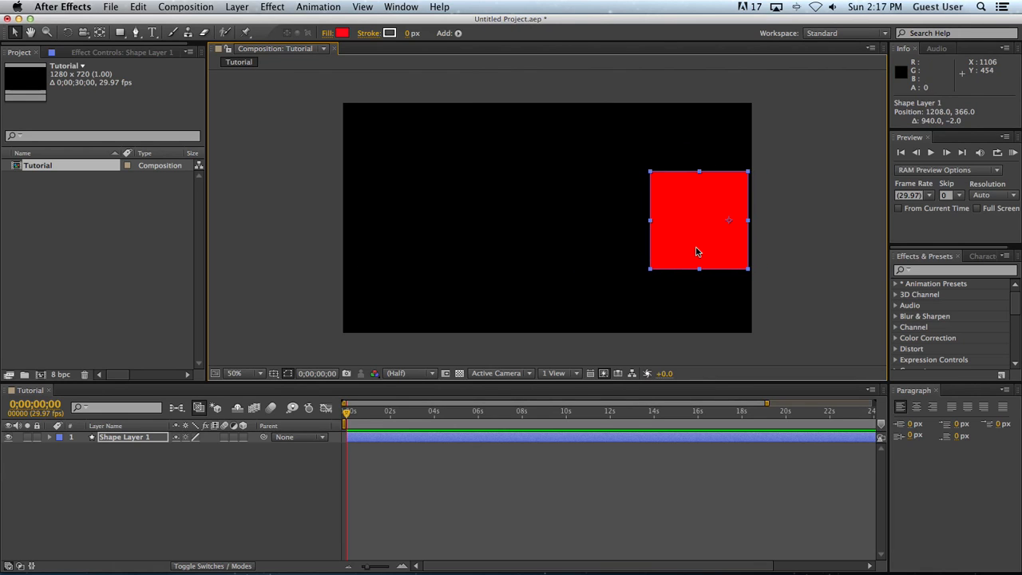
{"action": "left_click_drag", "start_coordinate": [696, 253], "coordinate": [392, 250]}
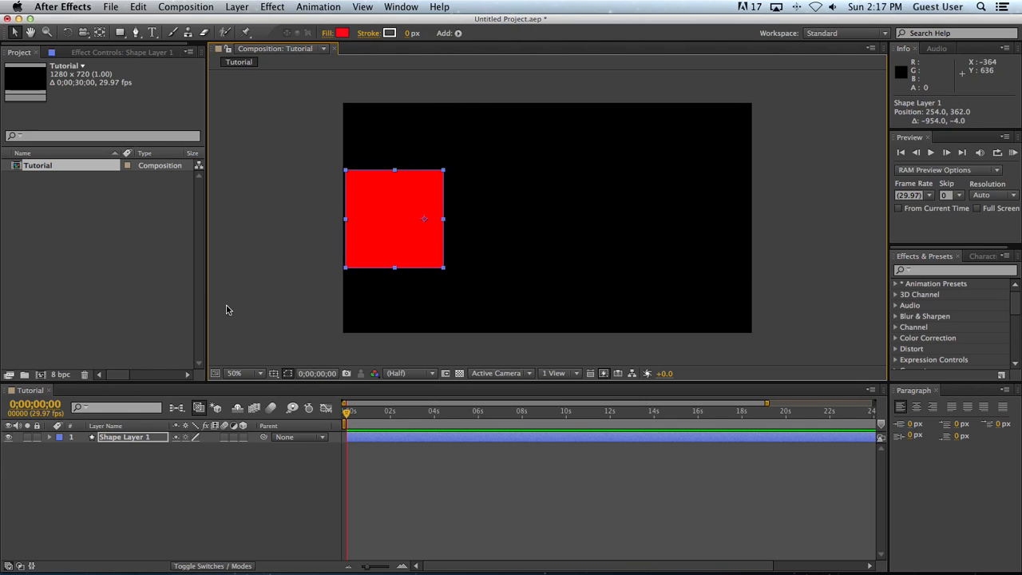
Expand the shape layer, look through its Contents and Rectangle 1, then collapse Contents and expand the Transform properties.
{"action": "left_click", "coordinate": [50, 437]}
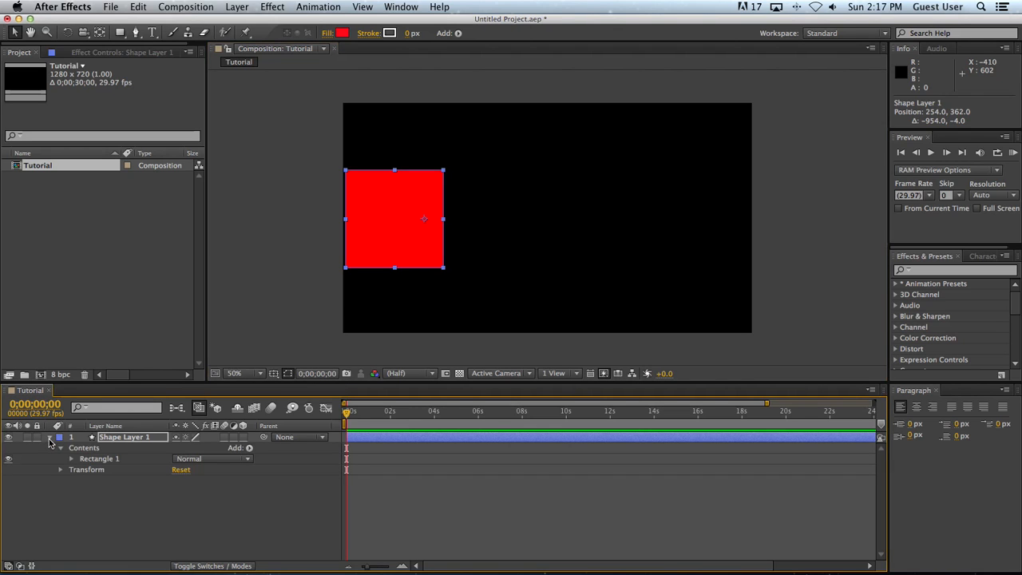
{"action": "left_click", "coordinate": [88, 448]}
{"action": "left_click", "coordinate": [99, 460]}
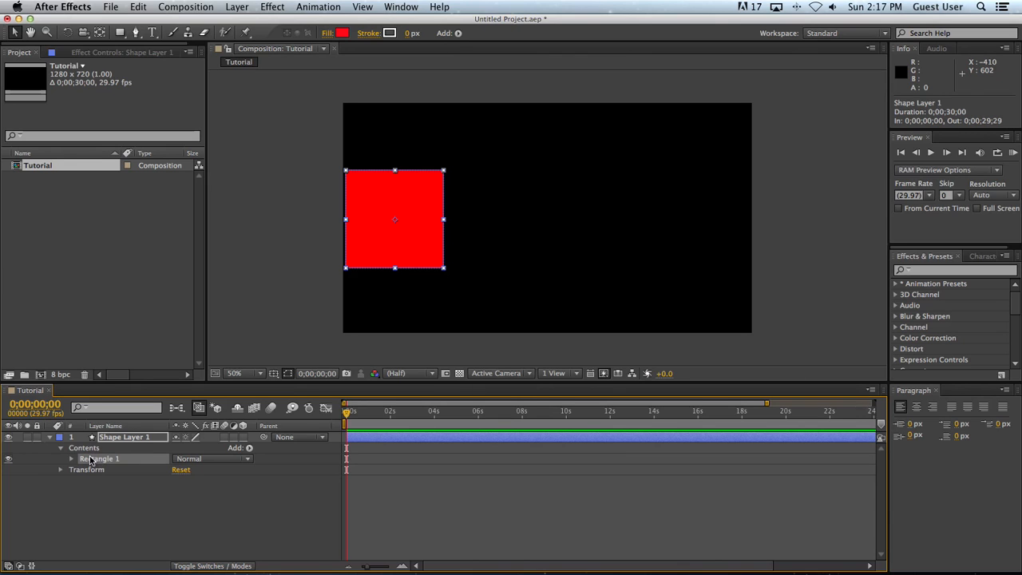
{"action": "left_click", "coordinate": [61, 449]}
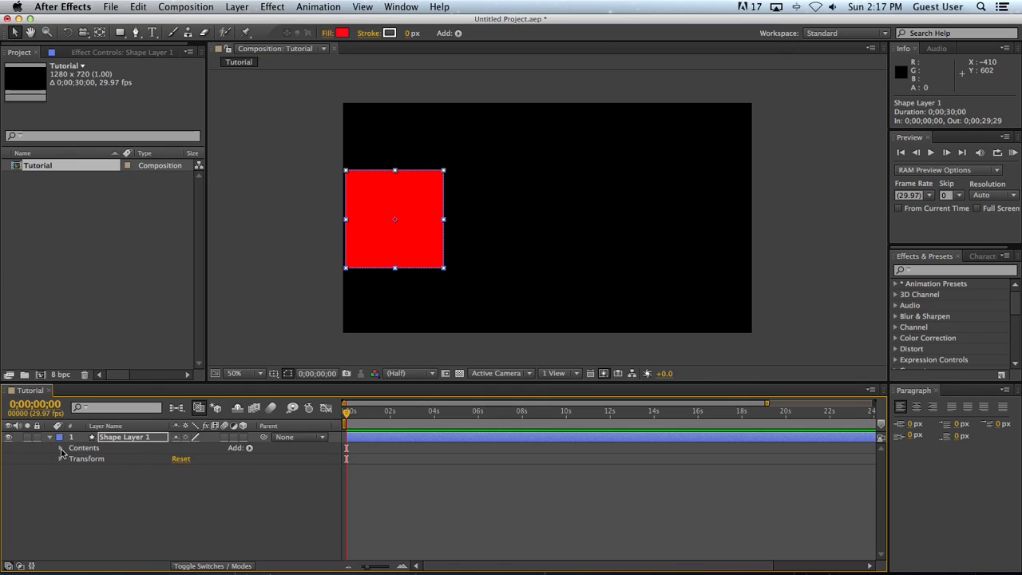
{"action": "left_click", "coordinate": [86, 460]}
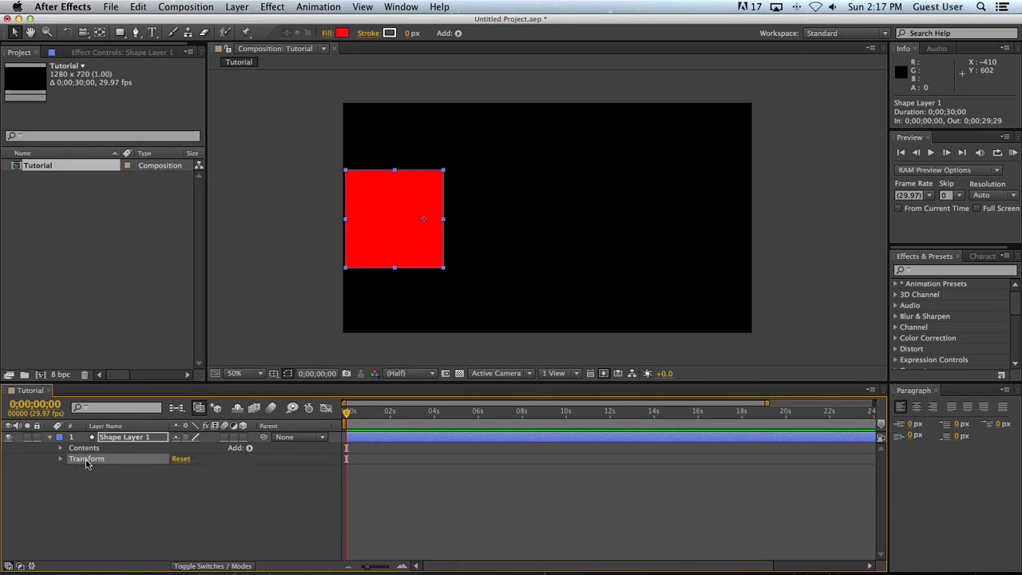
{"action": "left_click", "coordinate": [60, 460]}
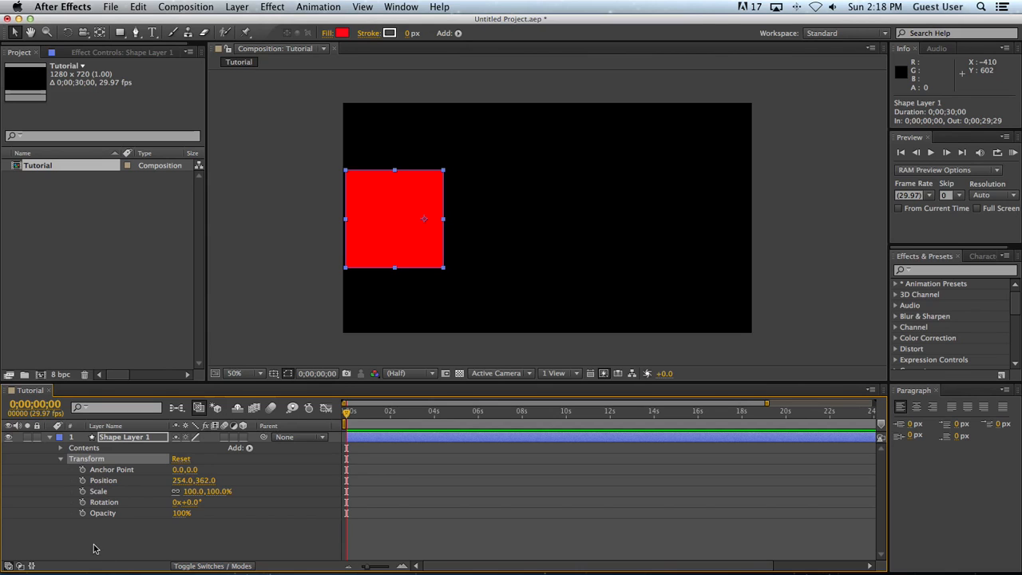
Enable Position keyframing for the shape layer at the start of the timeline.
{"action": "left_click", "coordinate": [82, 482]}
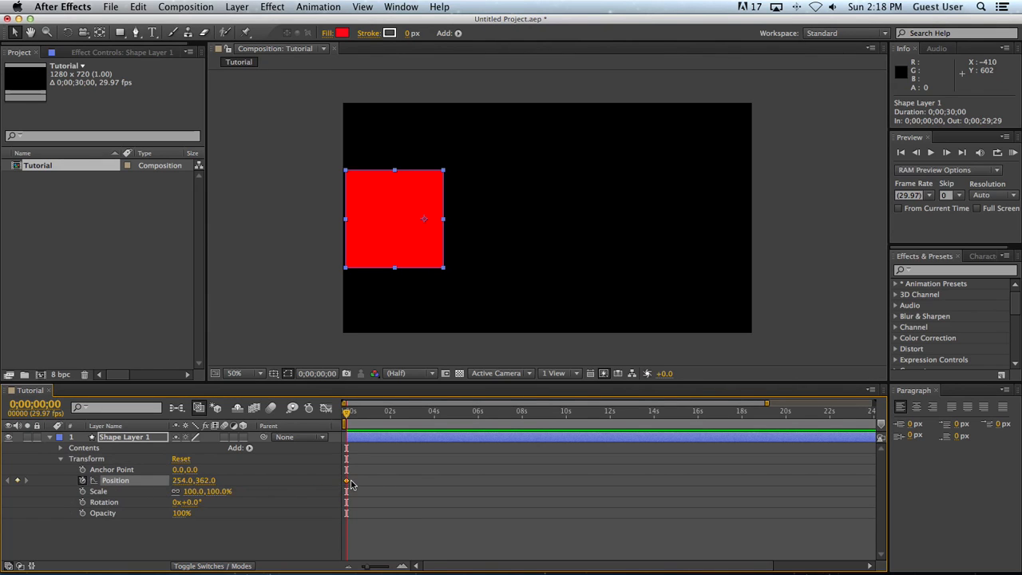
{"action": "mouse_move", "coordinate": [346, 484]}
{"action": "mouse_move", "coordinate": [347, 417]}
{"action": "left_mouse_down"}
{"action": "mouse_move", "coordinate": [415, 416]}
{"action": "mouse_move", "coordinate": [334, 417]}
{"action": "left_mouse_up"}
Create a second Position keyframe at 0;00;06;00 by moving the red square to the right edge at about 1212, 362.
{"action": "left_click_drag", "start_coordinate": [348, 412], "coordinate": [477, 432]}
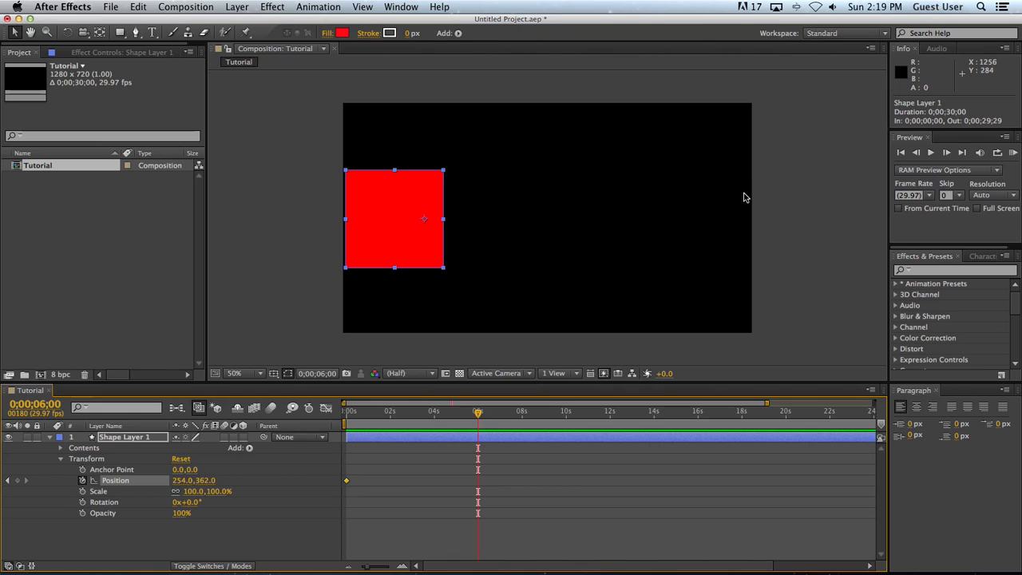
{"action": "left_click", "coordinate": [378, 252]}
{"action": "left_click_drag", "start_coordinate": [370, 255], "coordinate": [680, 222]}
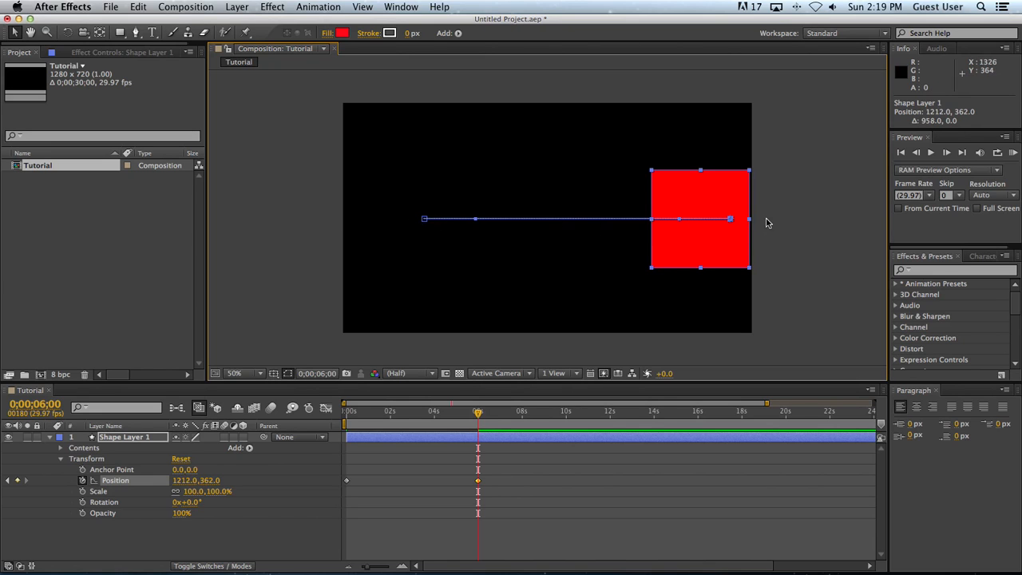
{"action": "left_click", "coordinate": [538, 509]}
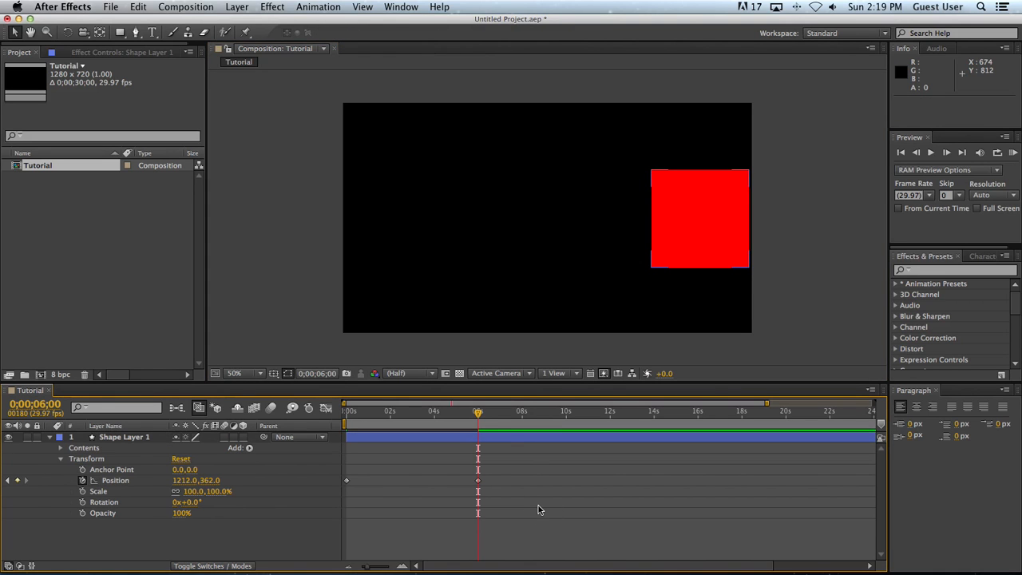
Return to the start of the timeline and play the square's motion as a RAM preview several times, stopping each playback.
{"action": "left_click_drag", "start_coordinate": [478, 416], "coordinate": [297, 413]}
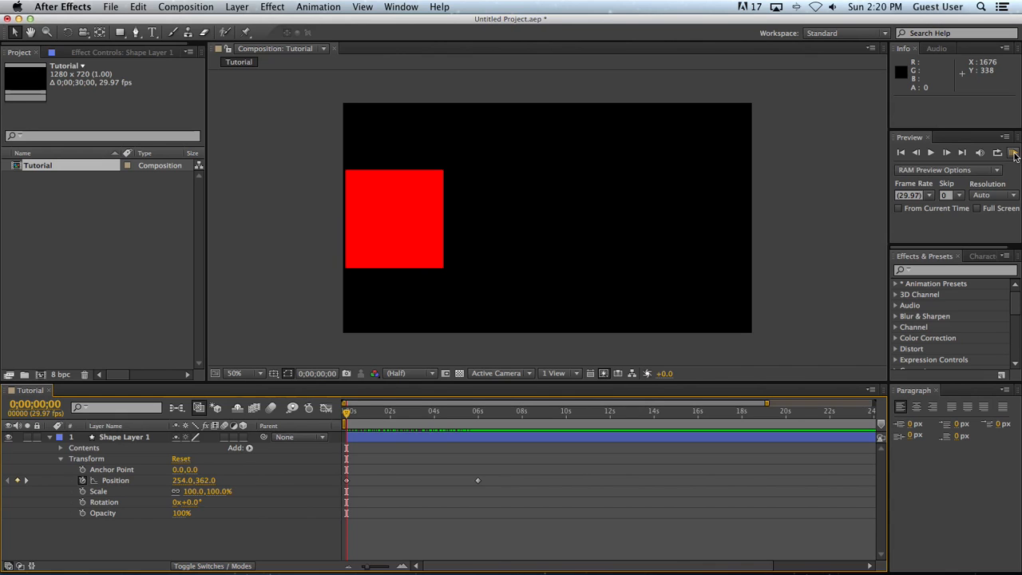
{"action": "left_click", "coordinate": [1014, 152]}
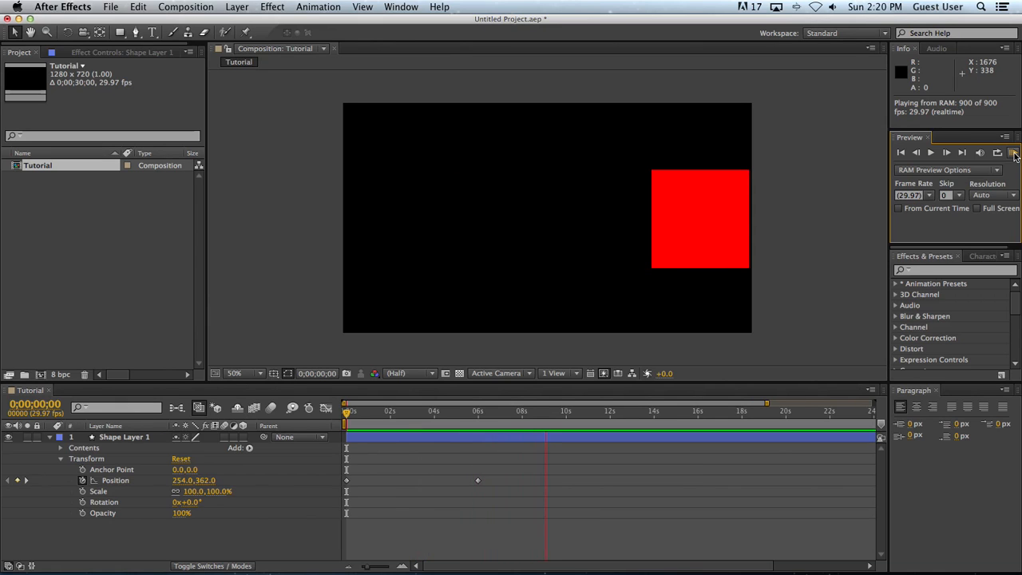
{"action": "left_click", "coordinate": [1014, 155]}
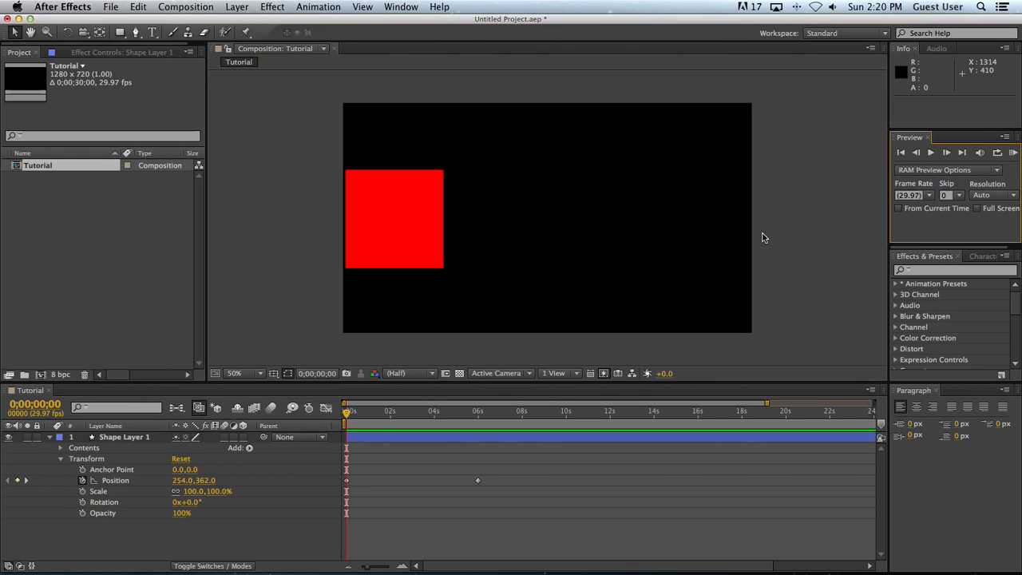
{"action": "left_click", "coordinate": [1015, 152]}
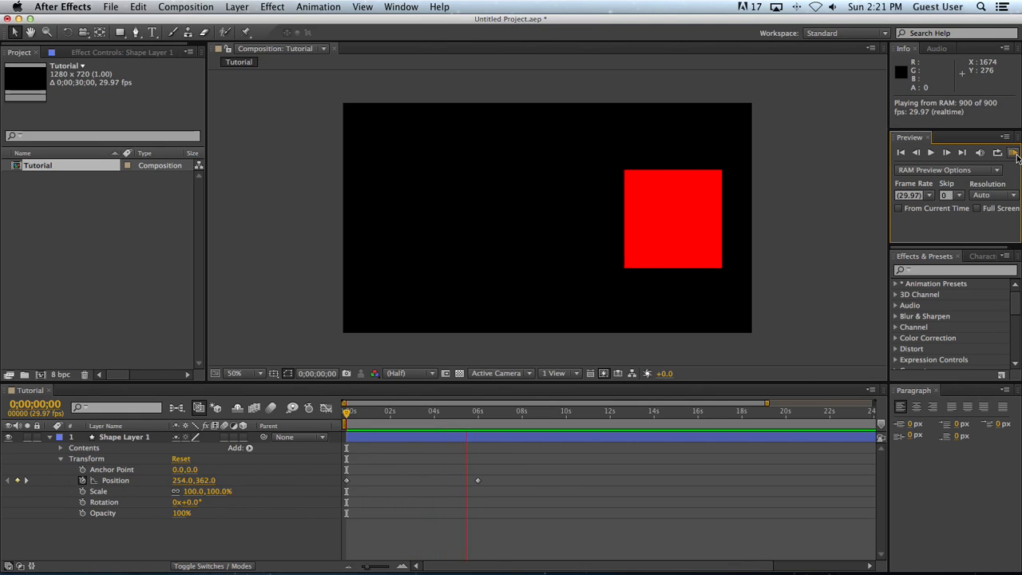
{"action": "left_click", "coordinate": [1015, 153]}
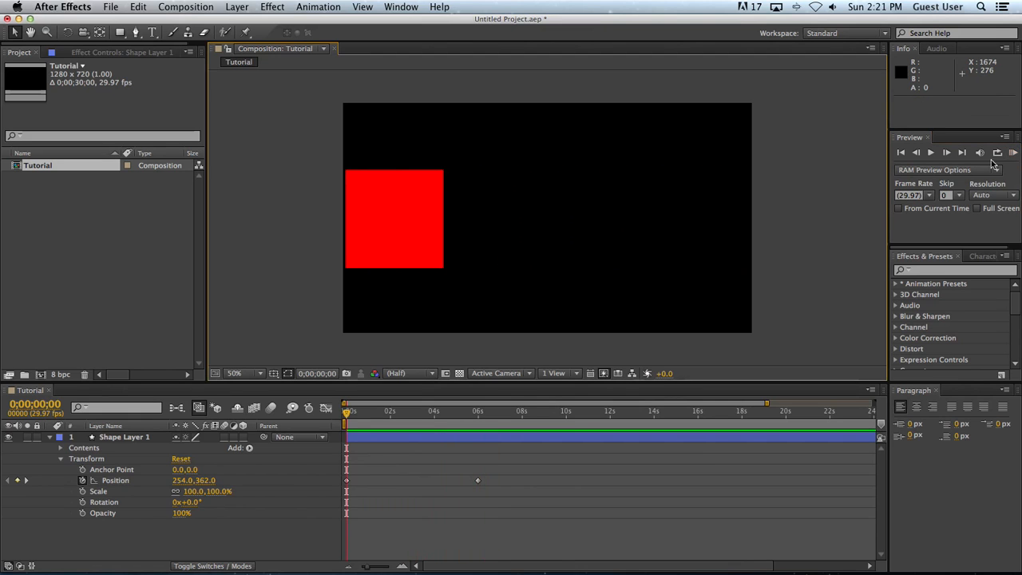
{"action": "key", "text": "KP_0"}
{"action": "key", "text": "KP_0"}
{"action": "left_click", "coordinate": [445, 541]}
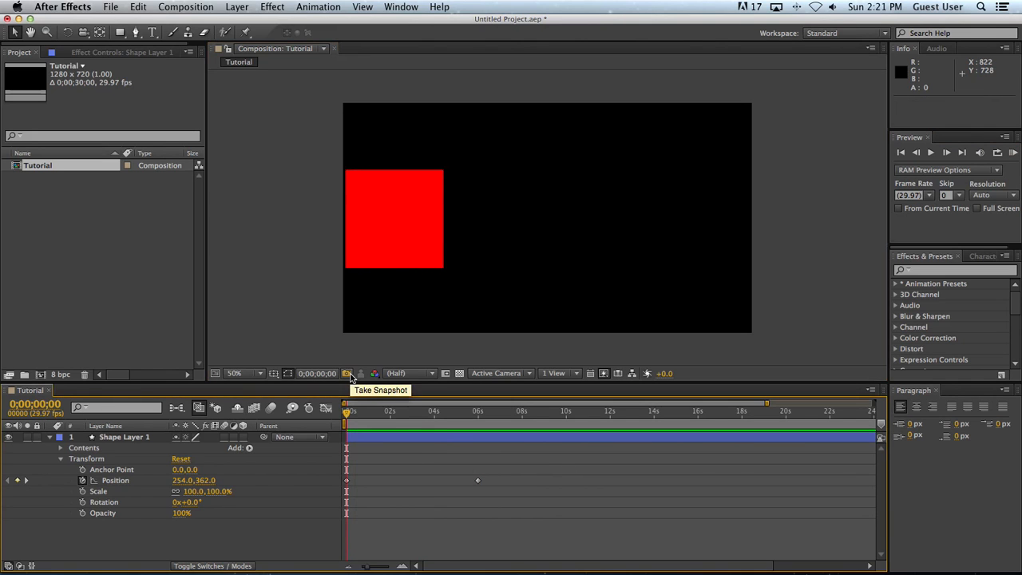
Play and pause the animation with the standard preview several times, moving the current time back between playbacks.
{"action": "key", "text": "space"}
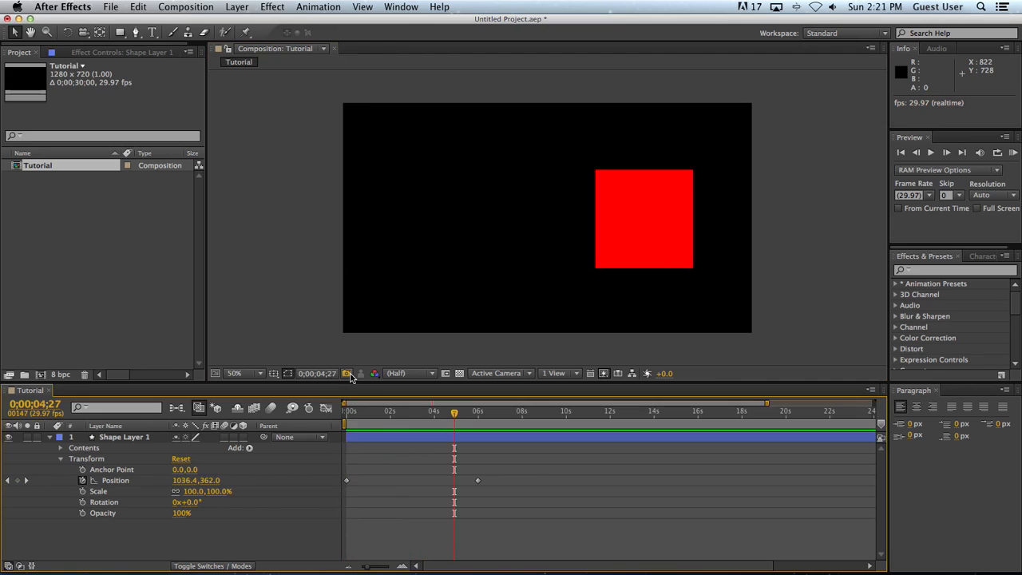
{"action": "left_click", "coordinate": [454, 414]}
{"action": "key", "text": "space"}
{"action": "key", "text": "space"}
{"action": "key", "text": "space"}
{"action": "key", "text": "space"}
{"action": "left_click_drag", "start_coordinate": [471, 414], "coordinate": [413, 419]}
{"action": "key", "text": "space"}
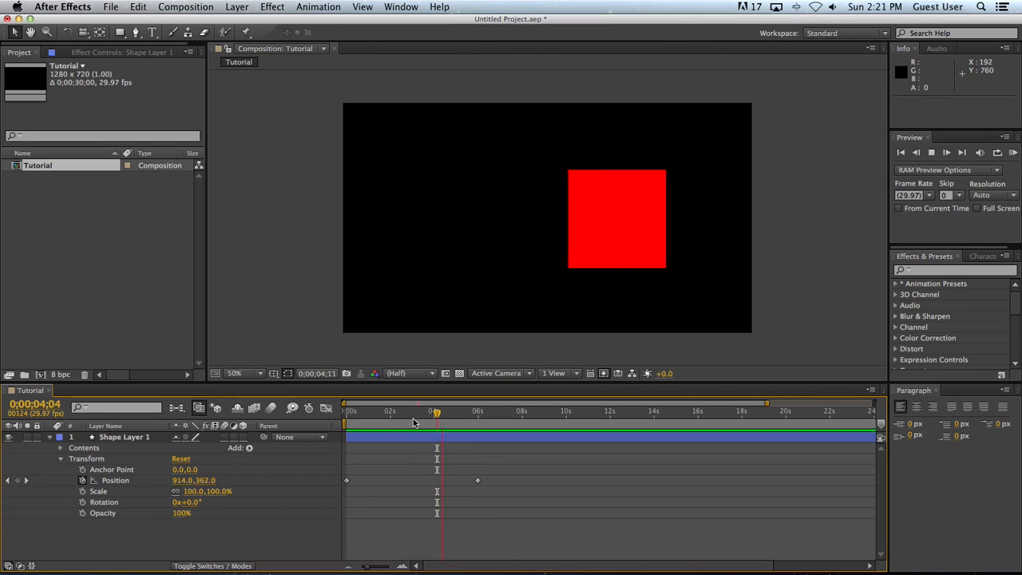
{"action": "key", "text": "space"}
Scrub the current time back and forth between the start and the 6-second keyframe to check the square's motion.
{"action": "left_click_drag", "start_coordinate": [468, 416], "coordinate": [318, 420]}
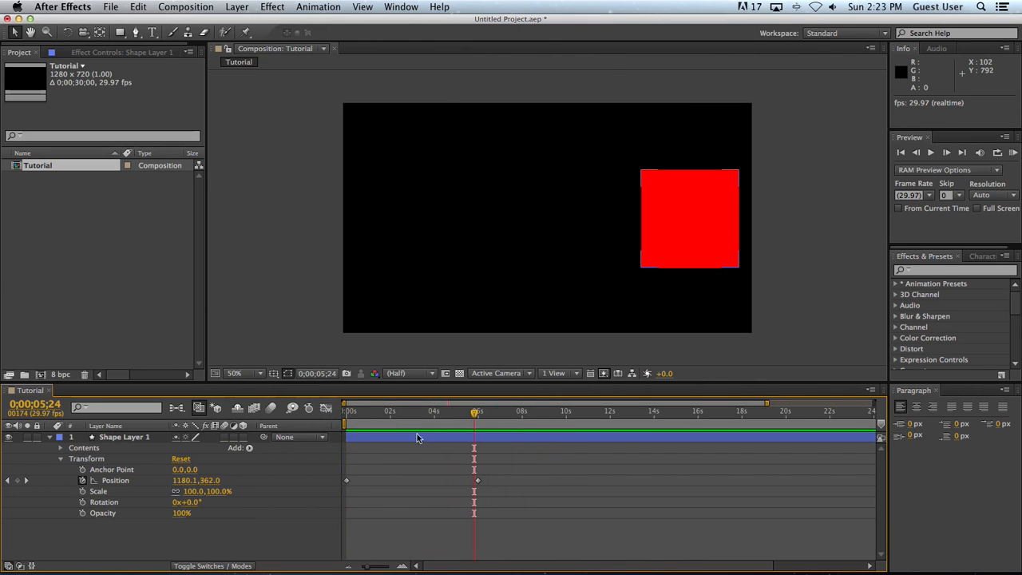
{"action": "left_click_drag", "start_coordinate": [417, 433], "coordinate": [320, 416]}
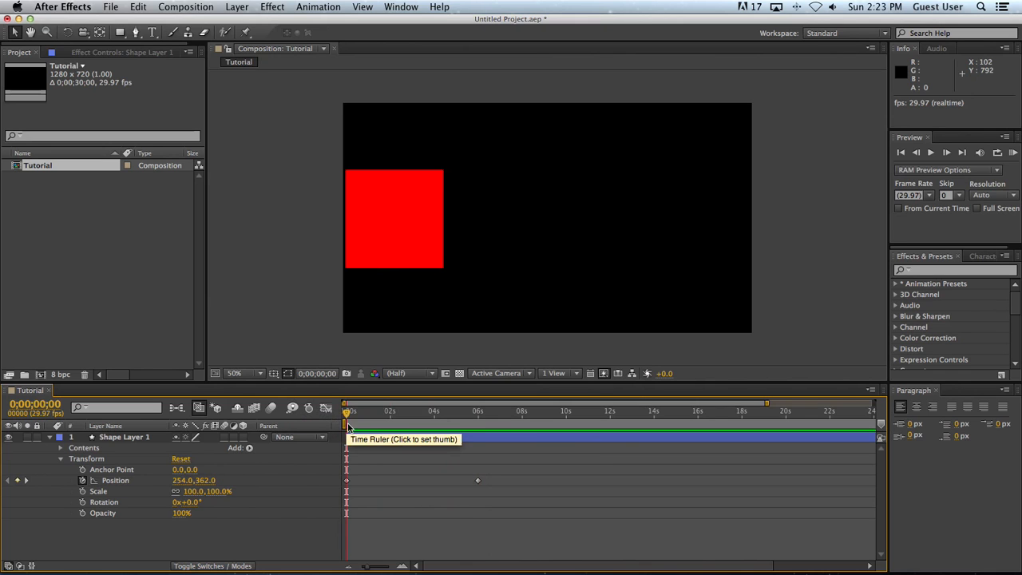
{"action": "left_click_drag", "start_coordinate": [348, 412], "coordinate": [477, 412]}
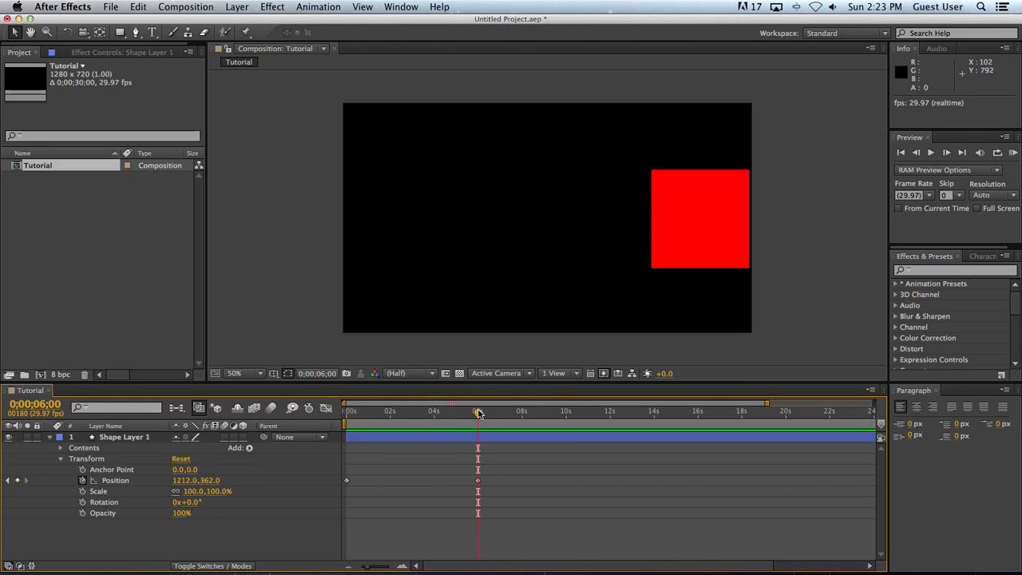
{"action": "left_click_drag", "start_coordinate": [478, 412], "coordinate": [327, 413]}
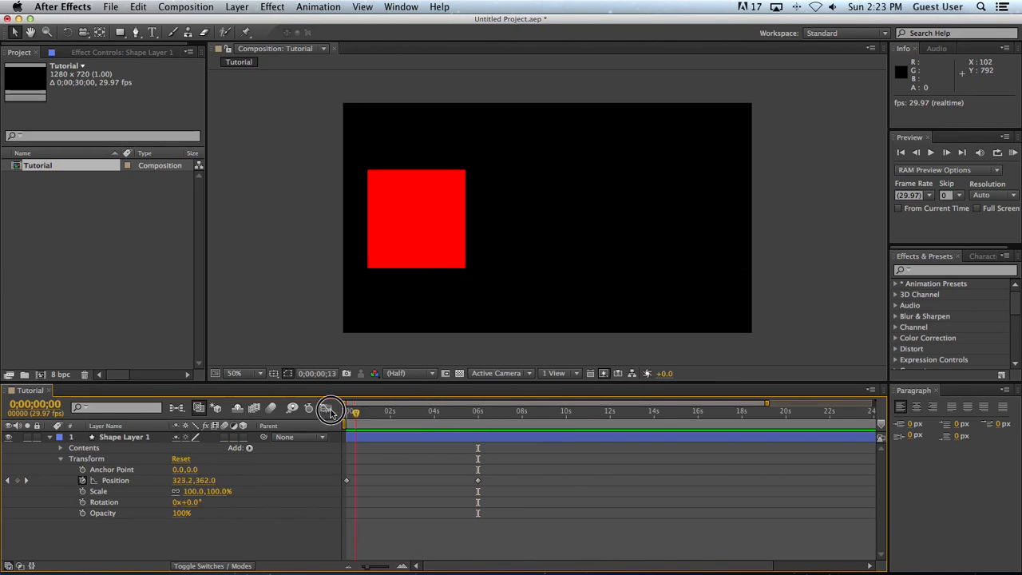